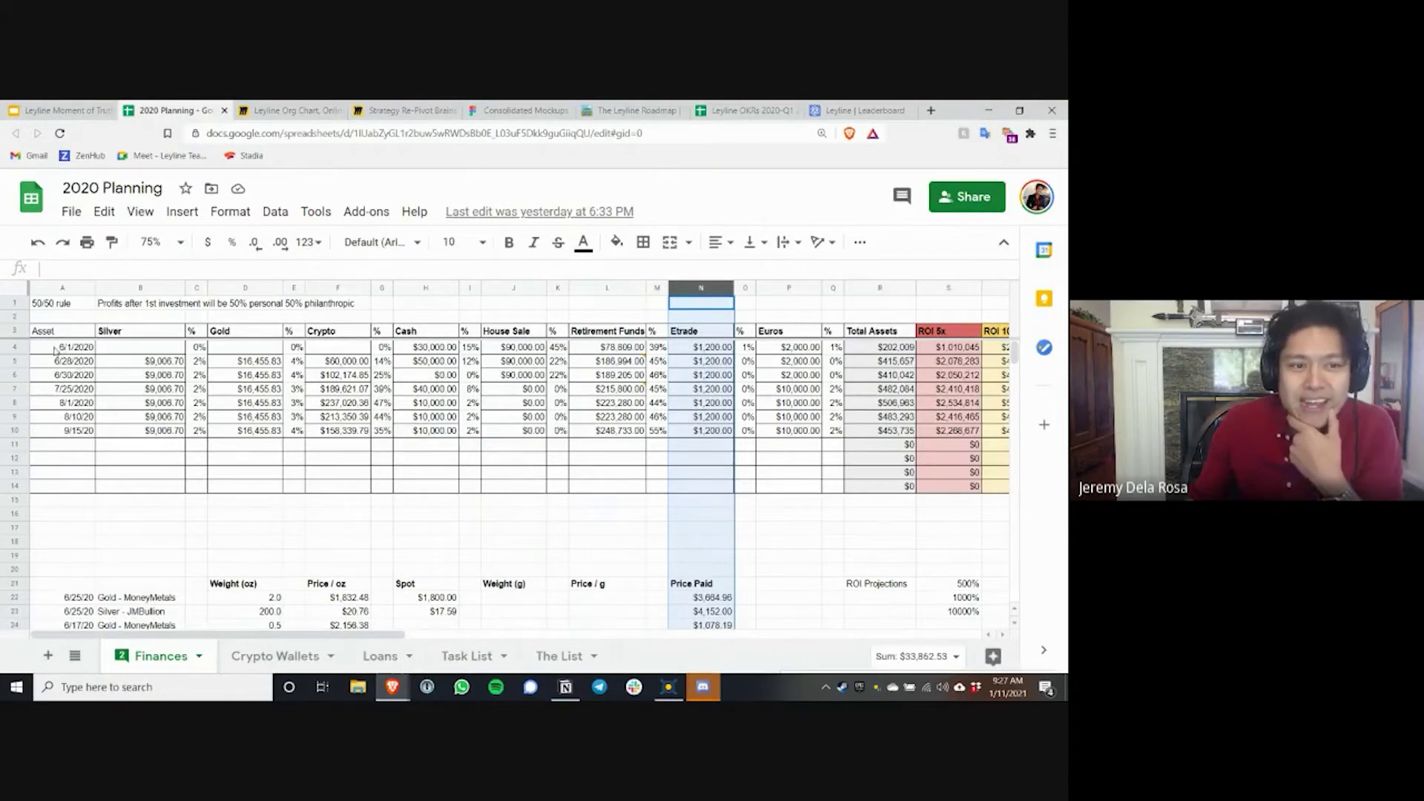
# Review the Finances sheet's dated asset rows, the precious metals purchases, and the runway and retirement sections below them.
pyautogui.click(72, 402)
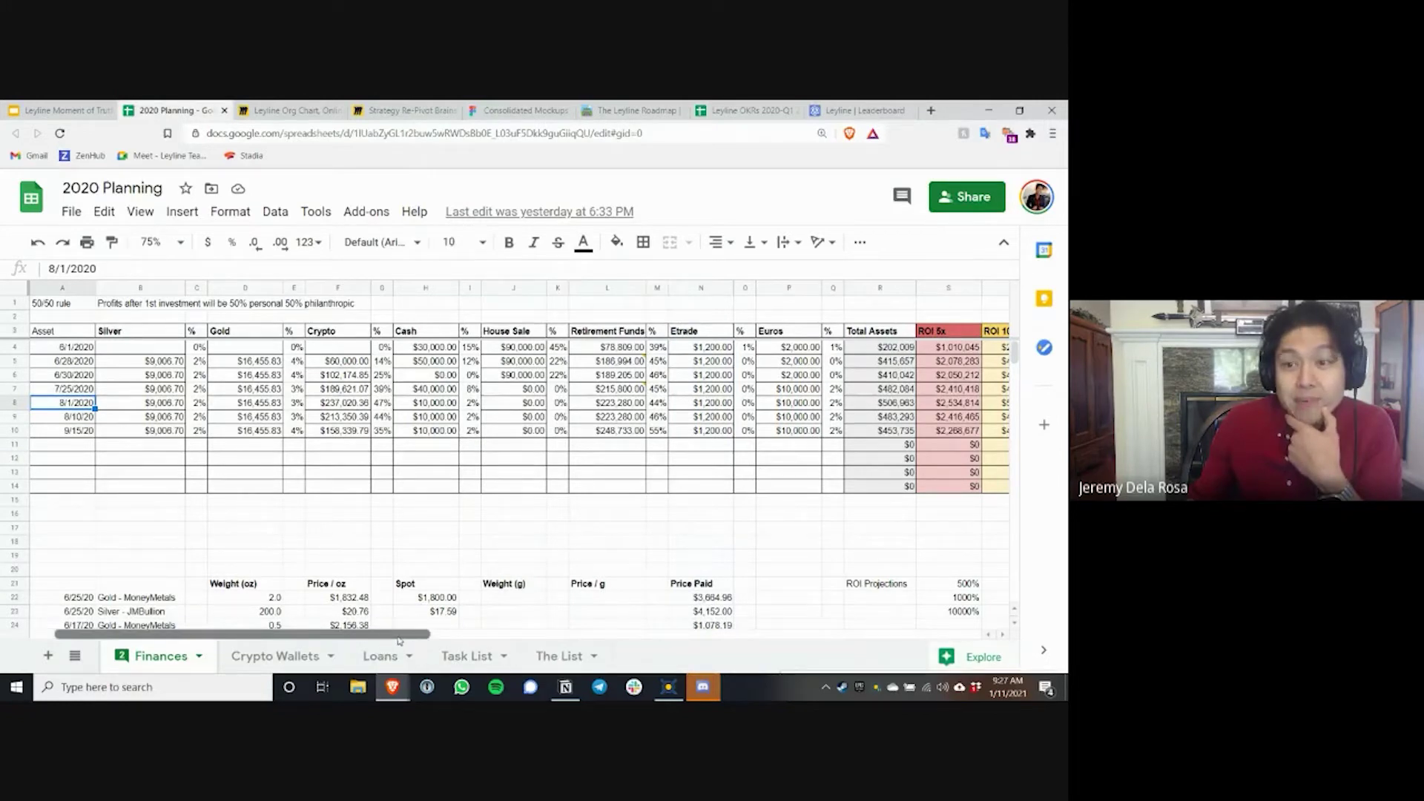
pyautogui.moveTo(399, 641)
pyautogui.mouseDown()
pyautogui.moveTo(420, 641)
pyautogui.moveTo(401, 641)
pyautogui.mouseUp()
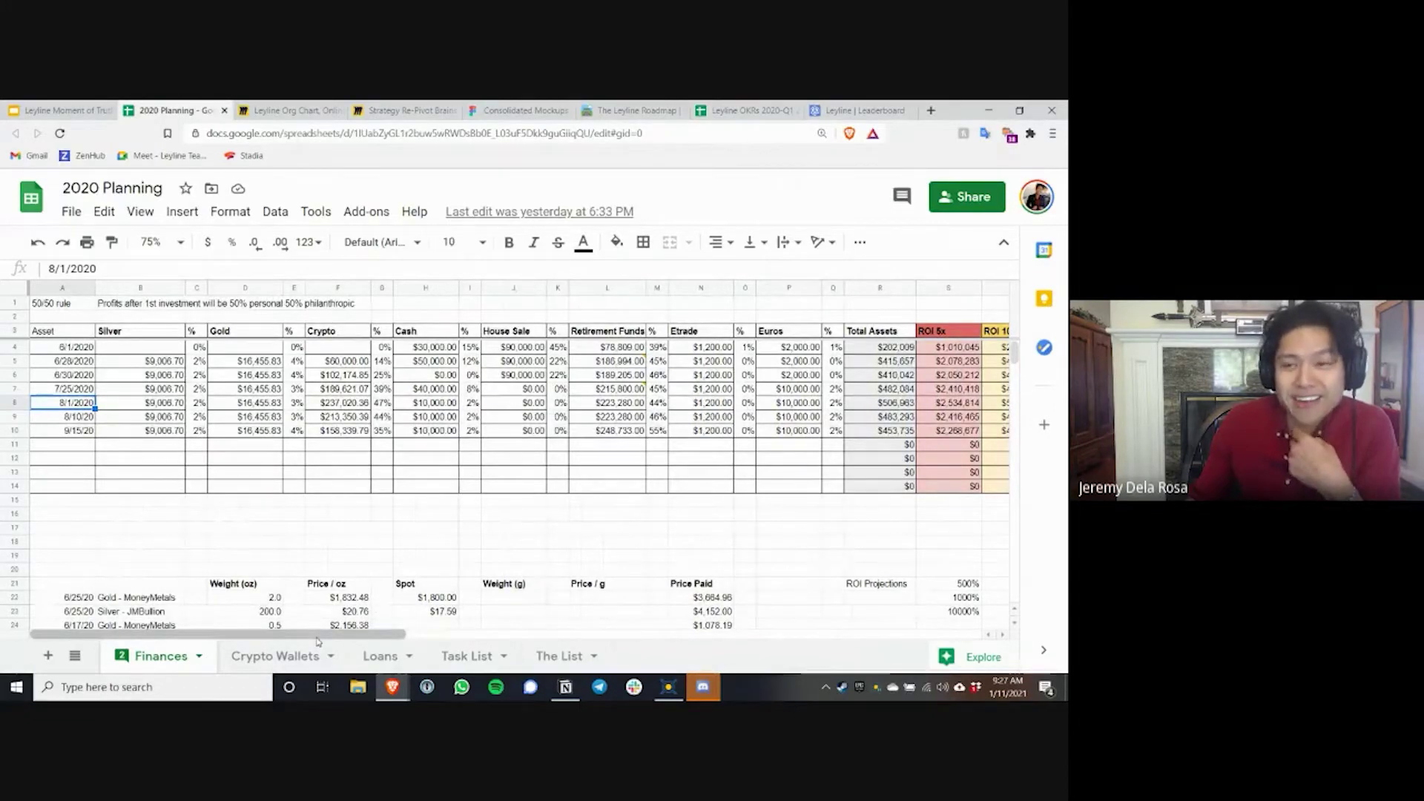
pyautogui.moveTo(319, 636)
pyautogui.mouseDown()
pyautogui.moveTo(426, 636)
pyautogui.moveTo(307, 644)
pyautogui.mouseUp()
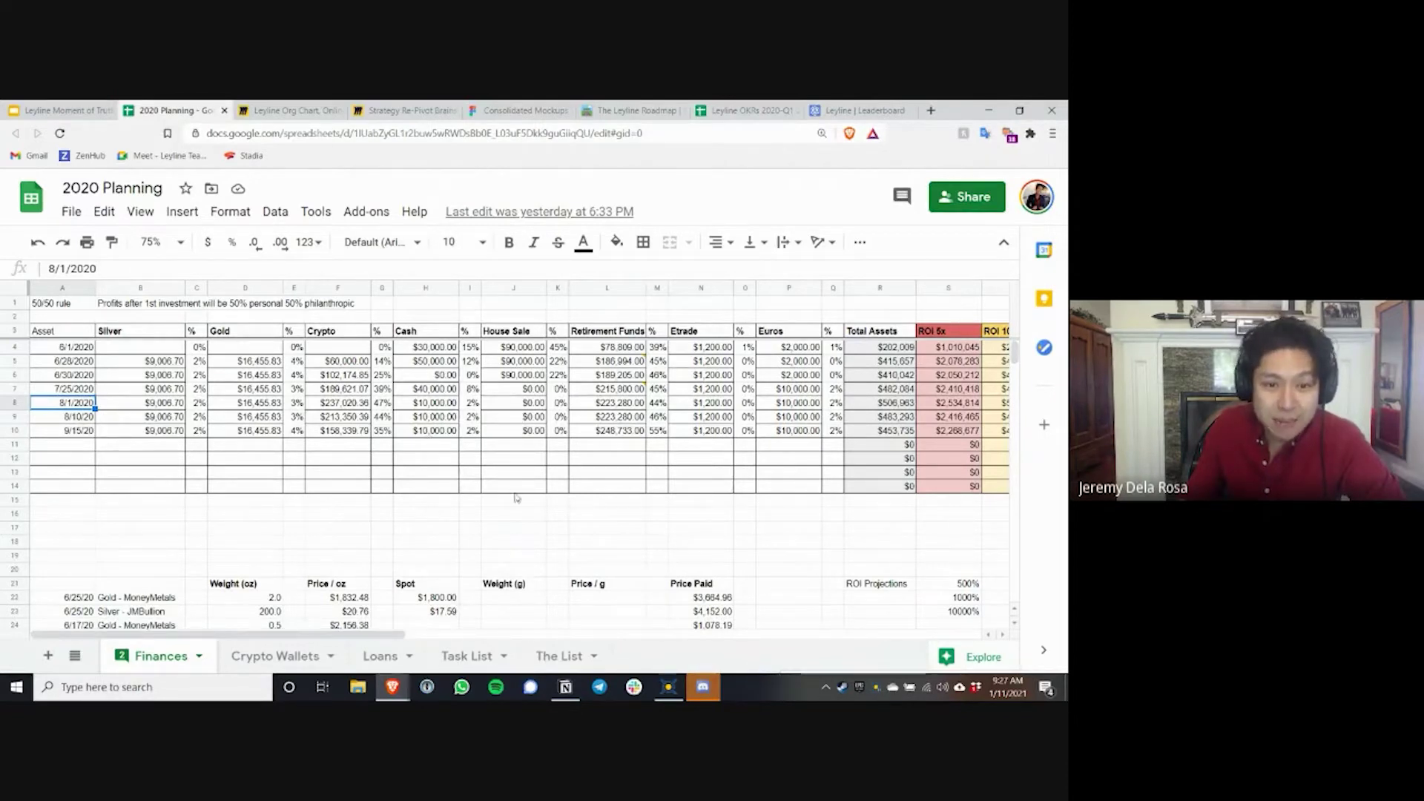
pyautogui.scroll(-5, 490, 508)
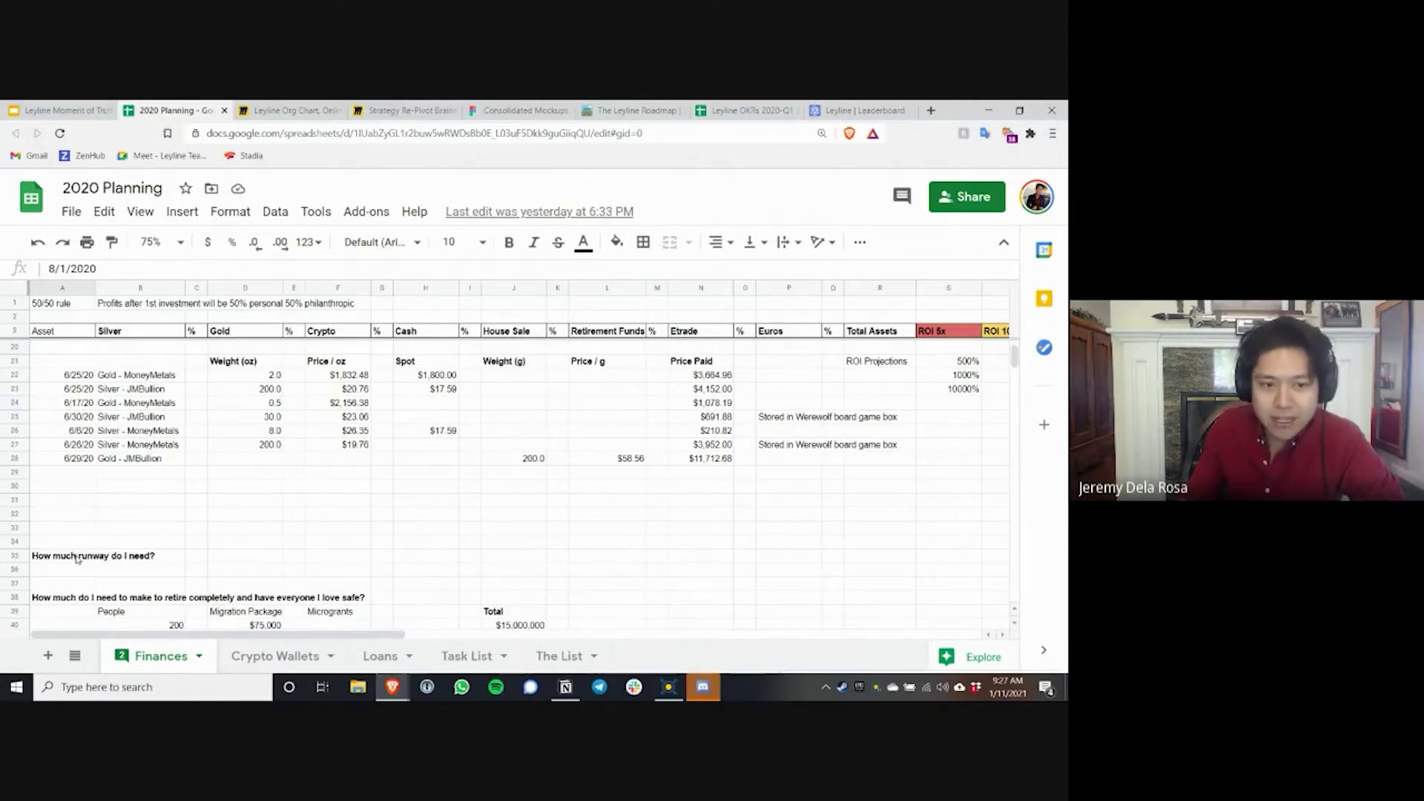
pyautogui.scroll(-1, 187, 528)
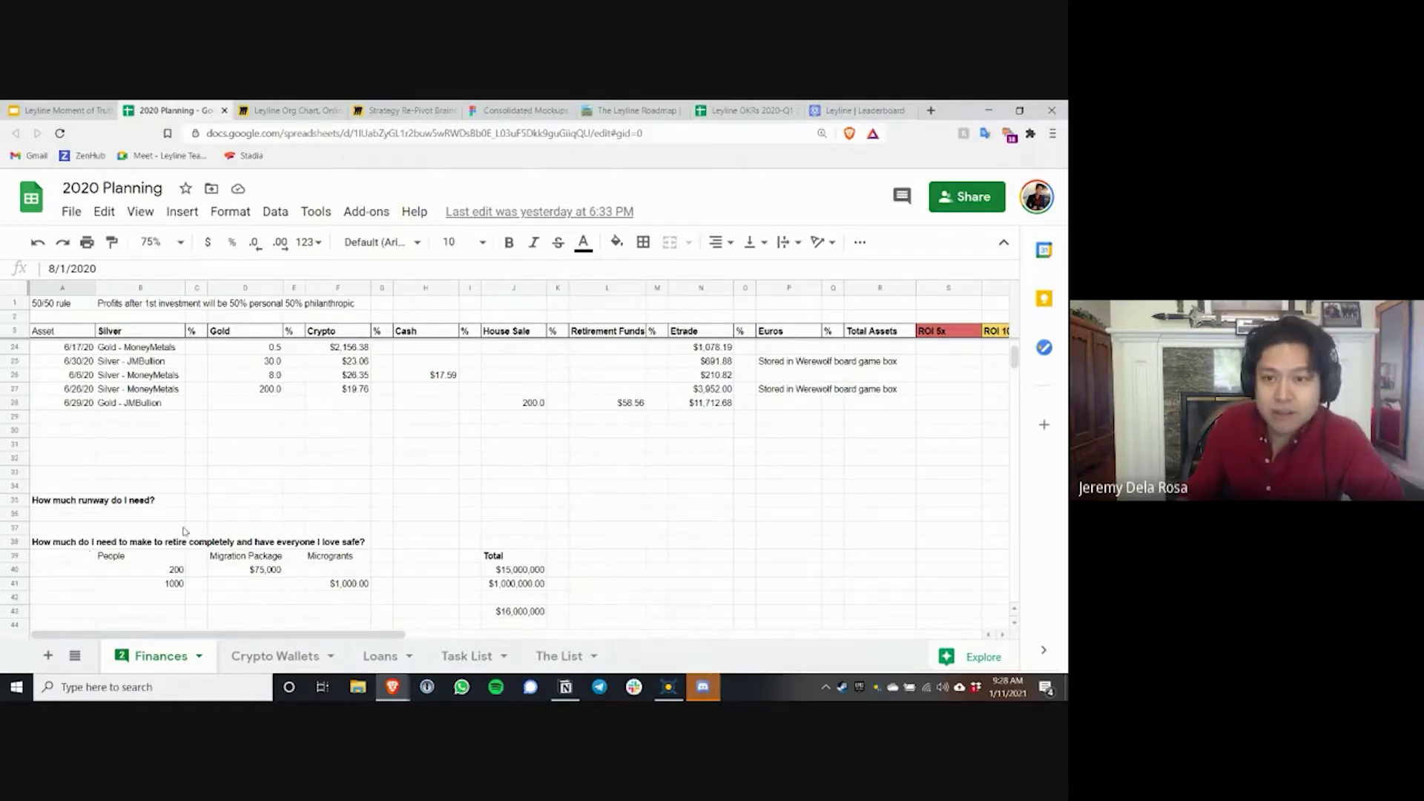
pyautogui.scroll(5, 184, 531)
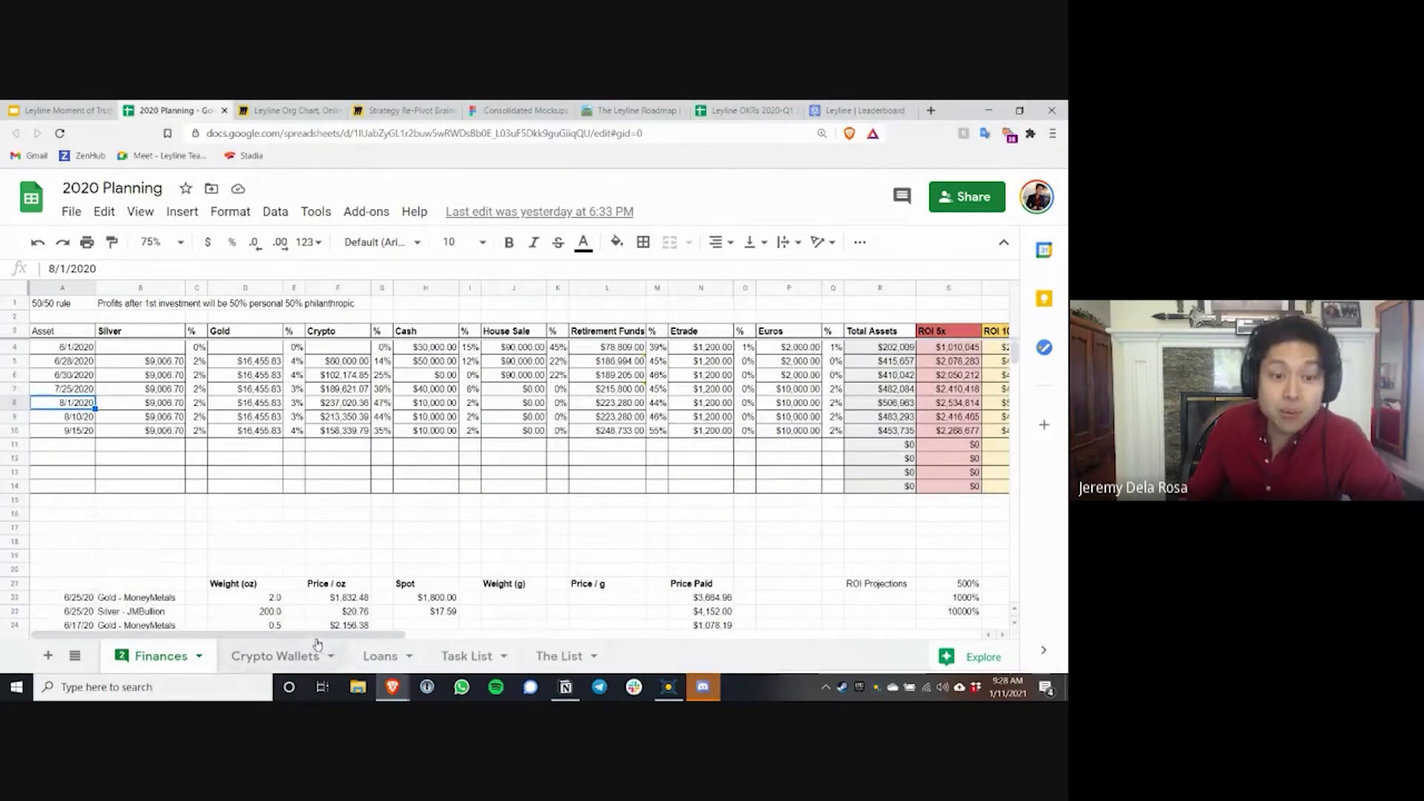
# Examine the ROI 5x, 10x and 100x projections beside Total Assets, including the formula in the 9/15 row's ROI 5x cell.
pyautogui.moveTo(312, 636); pyautogui.dragTo(390, 641)
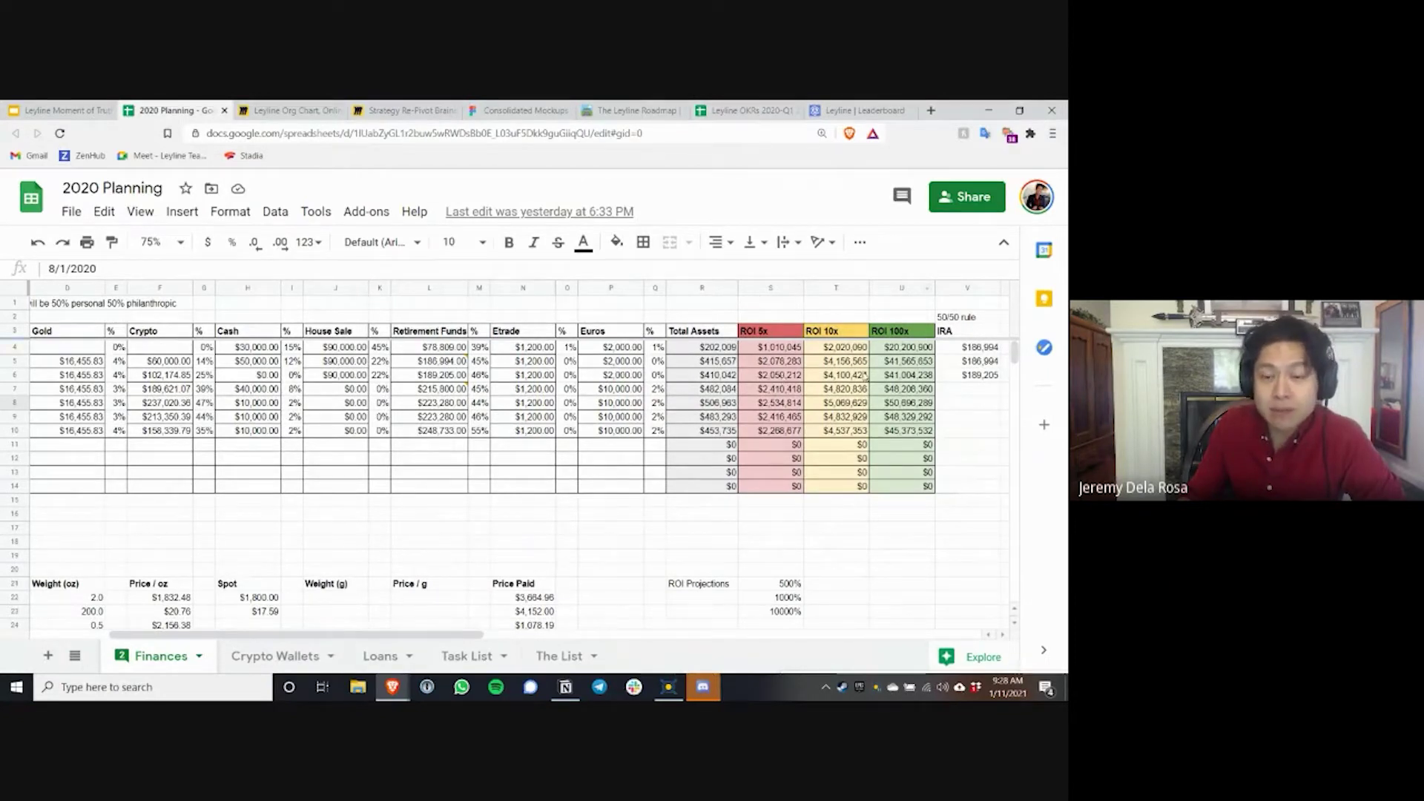
pyautogui.click(781, 436)
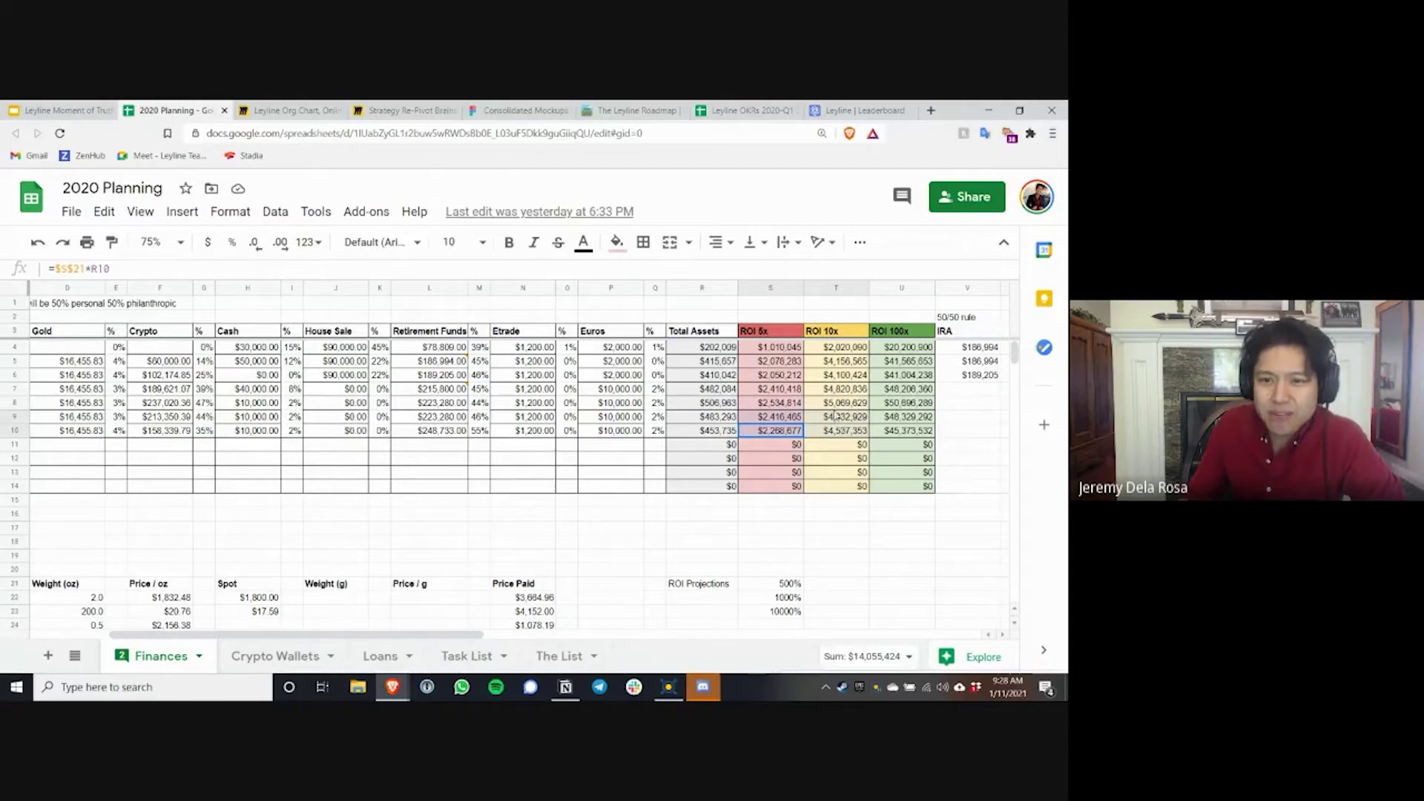
pyautogui.moveTo(831, 415)
pyautogui.mouseDown()
pyautogui.moveTo(816, 415)
pyautogui.moveTo(829, 420)
pyautogui.mouseUp()
pyautogui.click(630, 475)
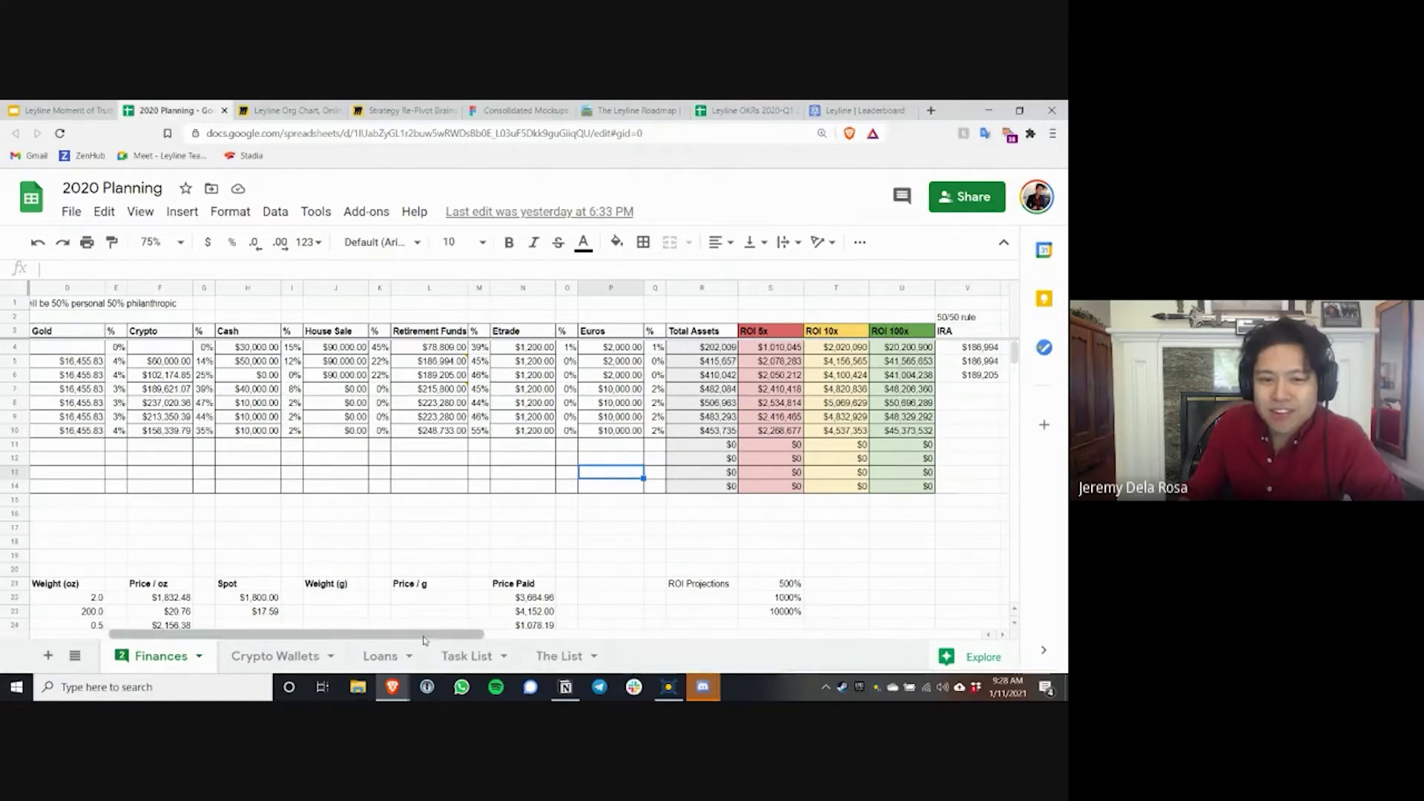
pyautogui.moveTo(420, 640); pyautogui.dragTo(312, 649)
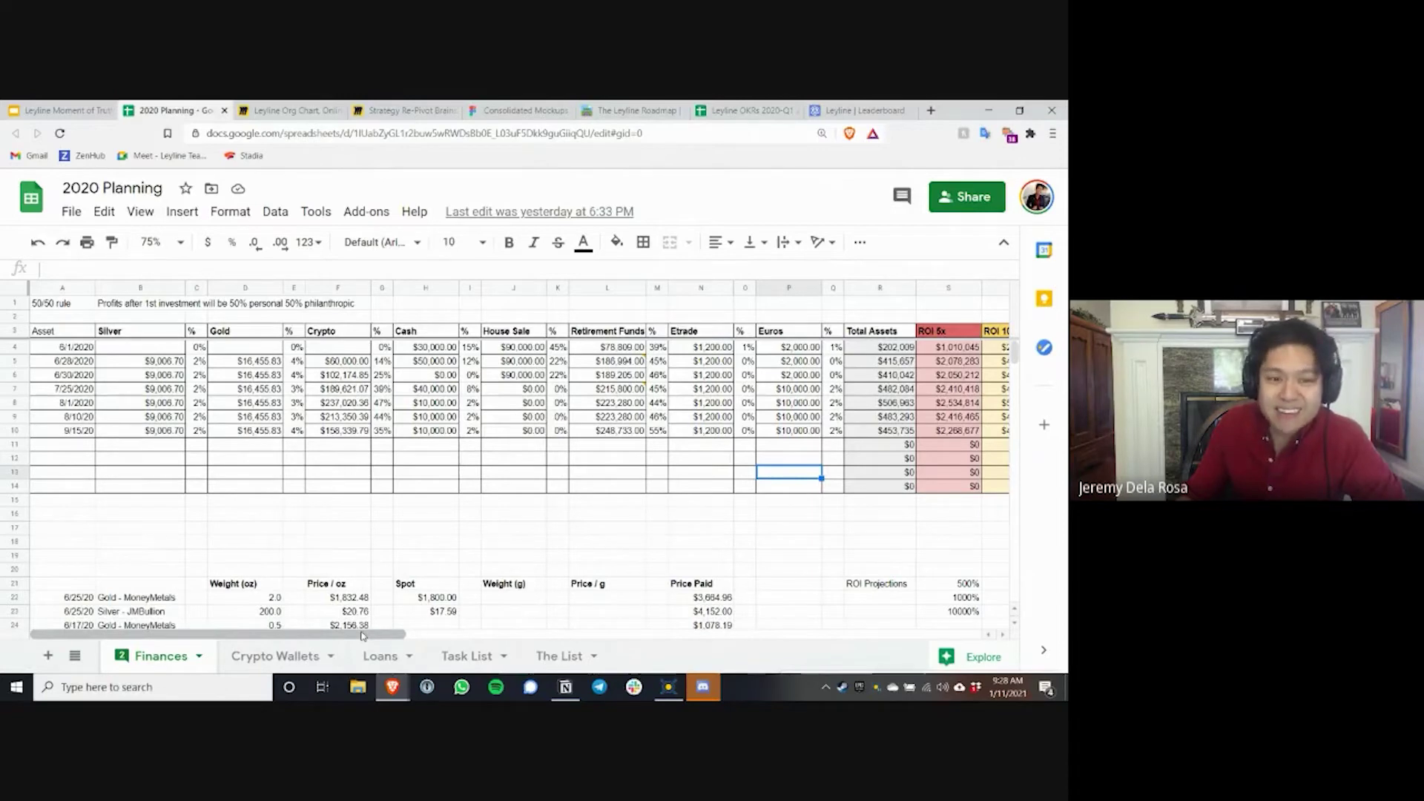
pyautogui.scroll(-2, 464, 577)
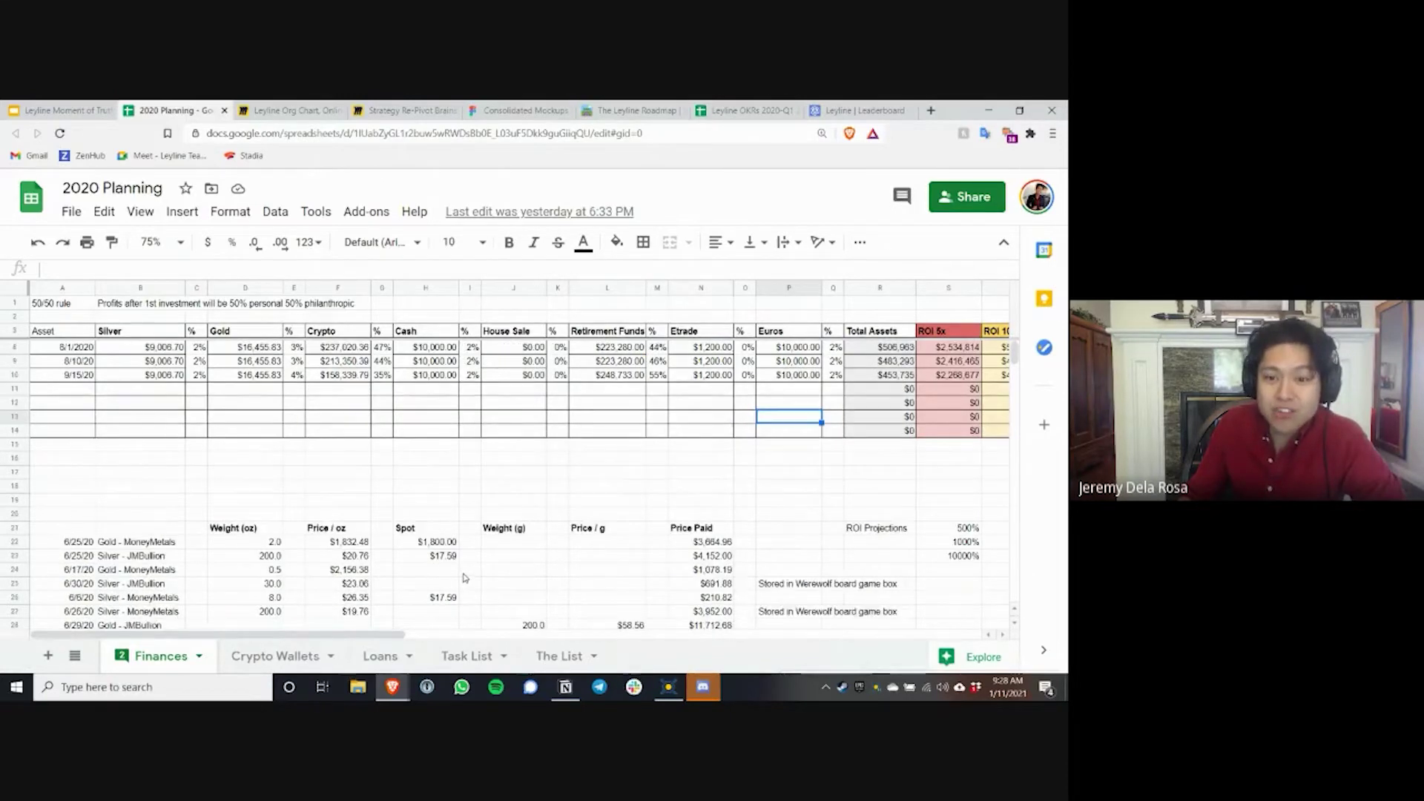
pyautogui.scroll(2, 463, 577)
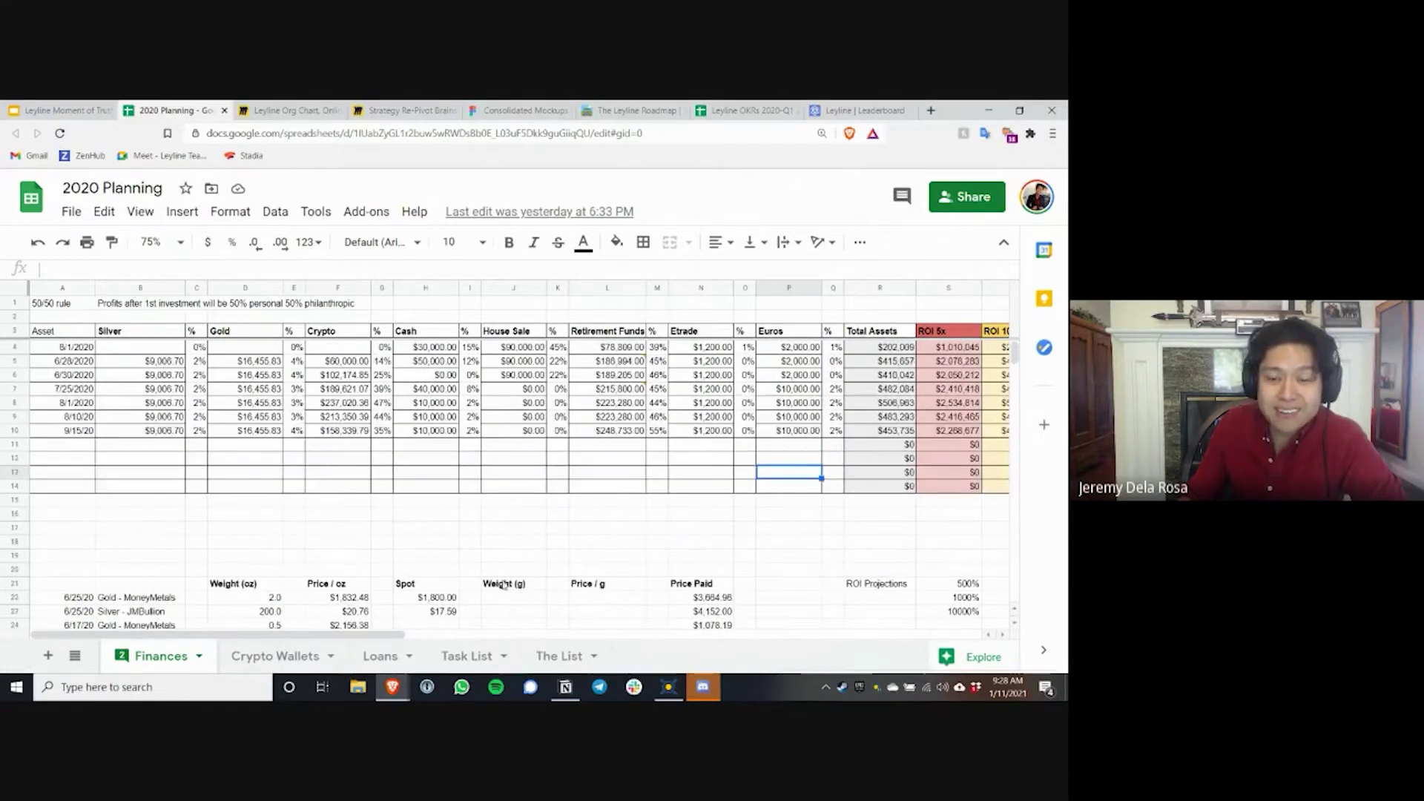
# Compare the Finances sheet with the Crypto Wallets sheet, highlighting the 1/10/21 wallet row, and return to Finances.
pyautogui.click(282, 661)
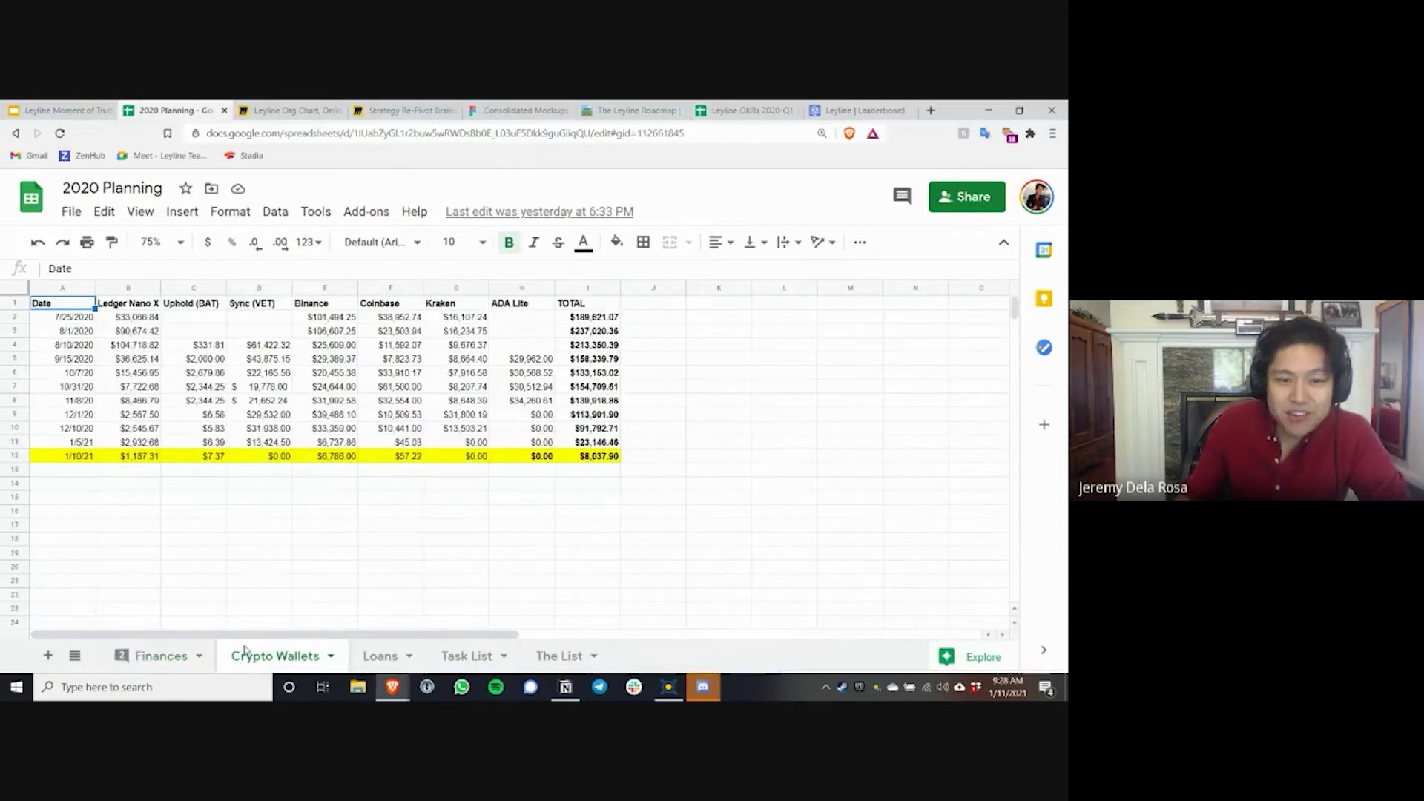
pyautogui.click(159, 655)
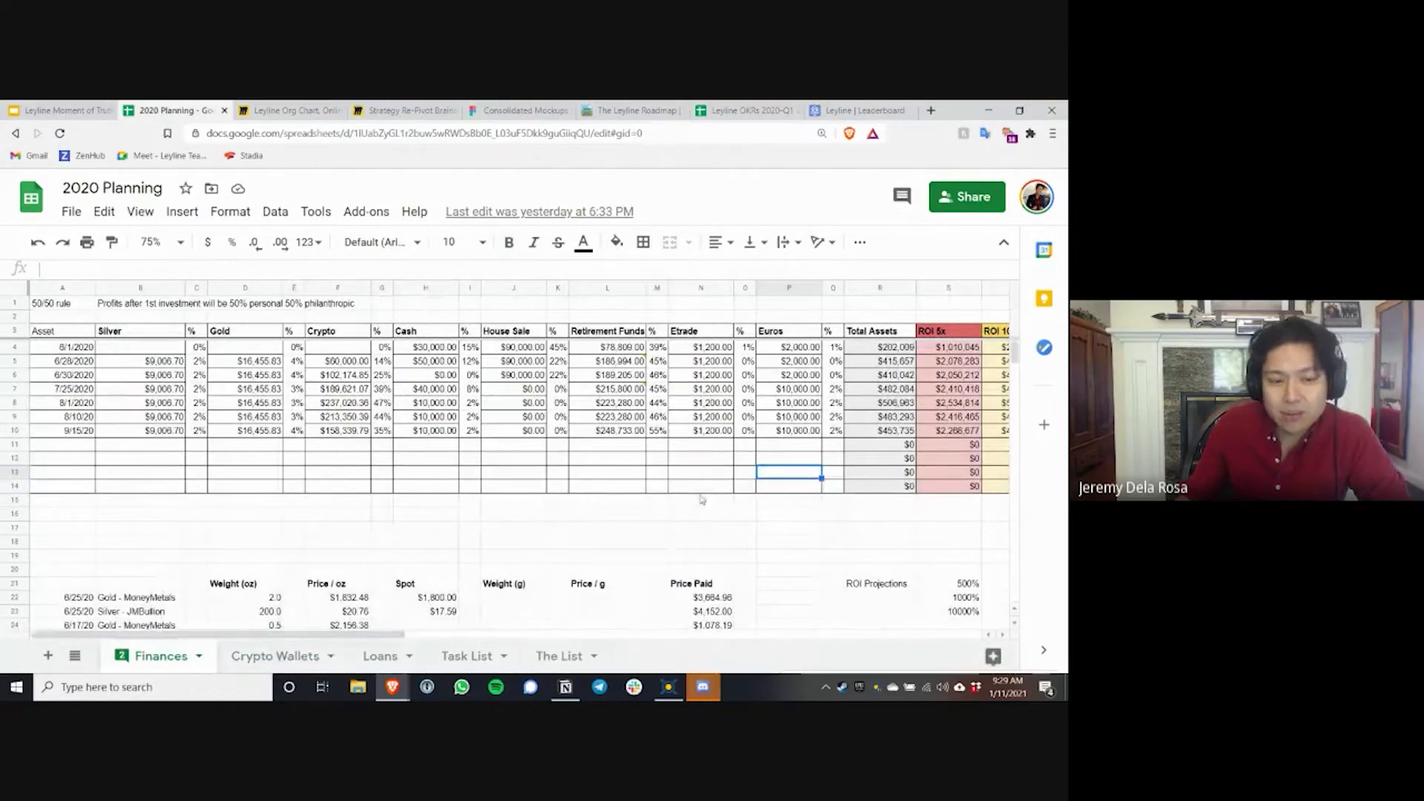
pyautogui.click(271, 657)
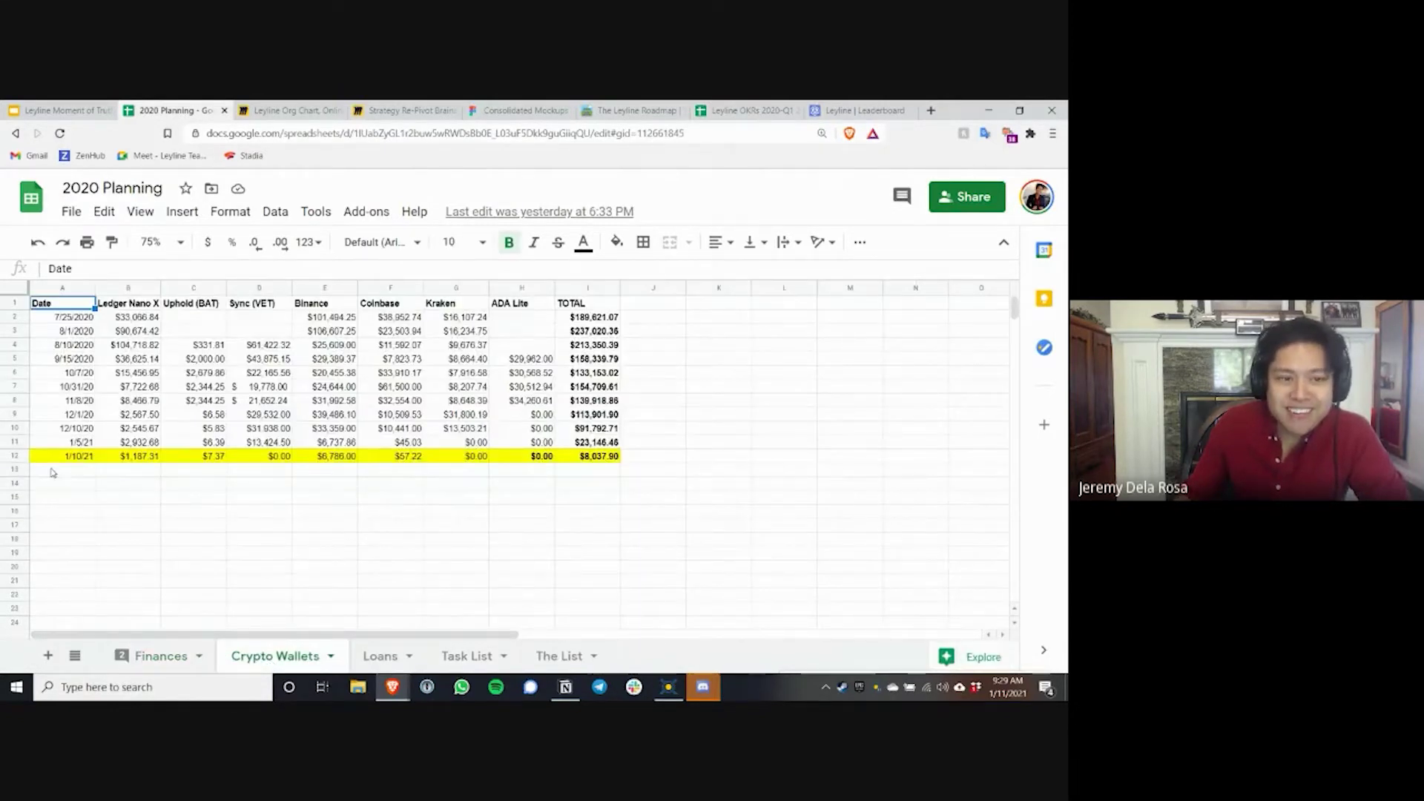
pyautogui.click(14, 456)
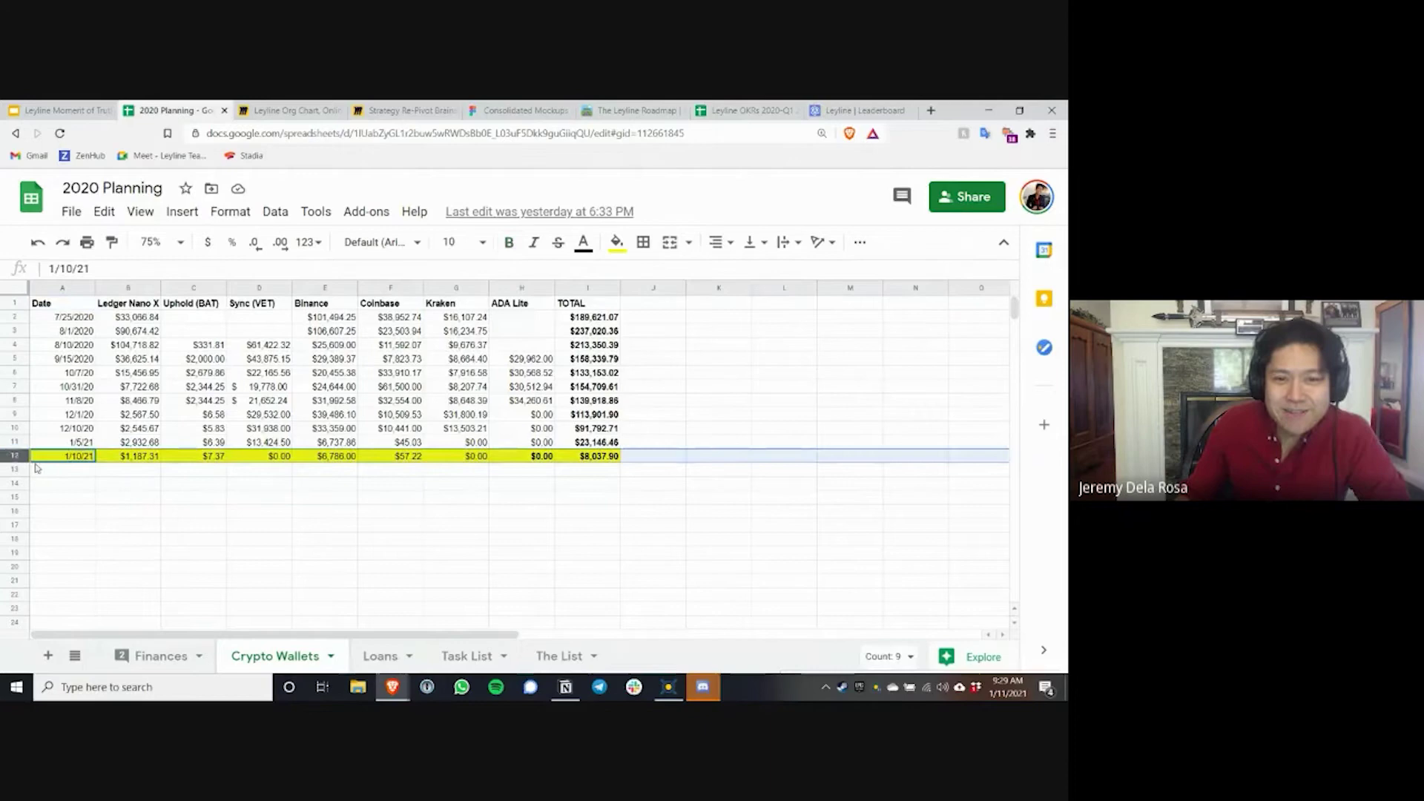
pyautogui.click(261, 513)
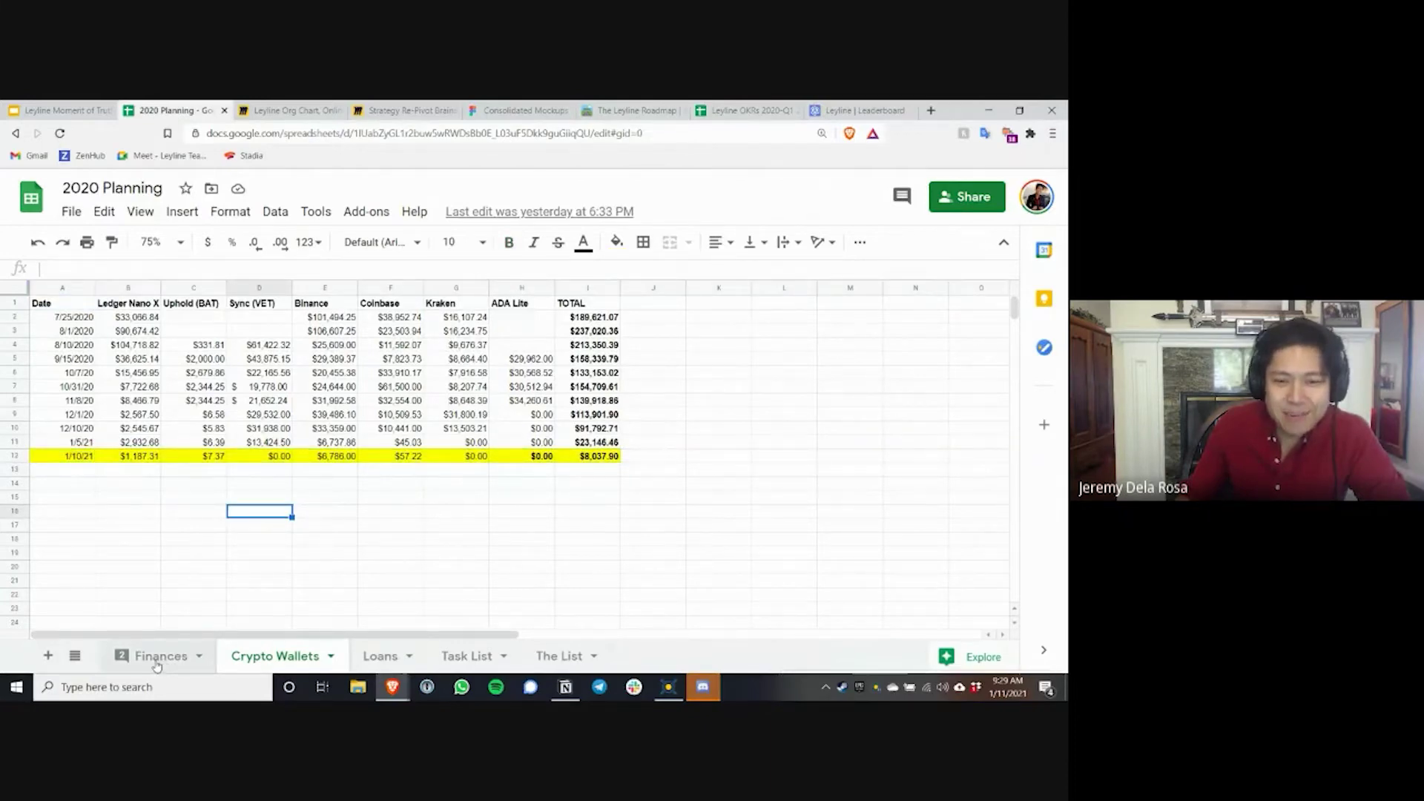
pyautogui.click(156, 662)
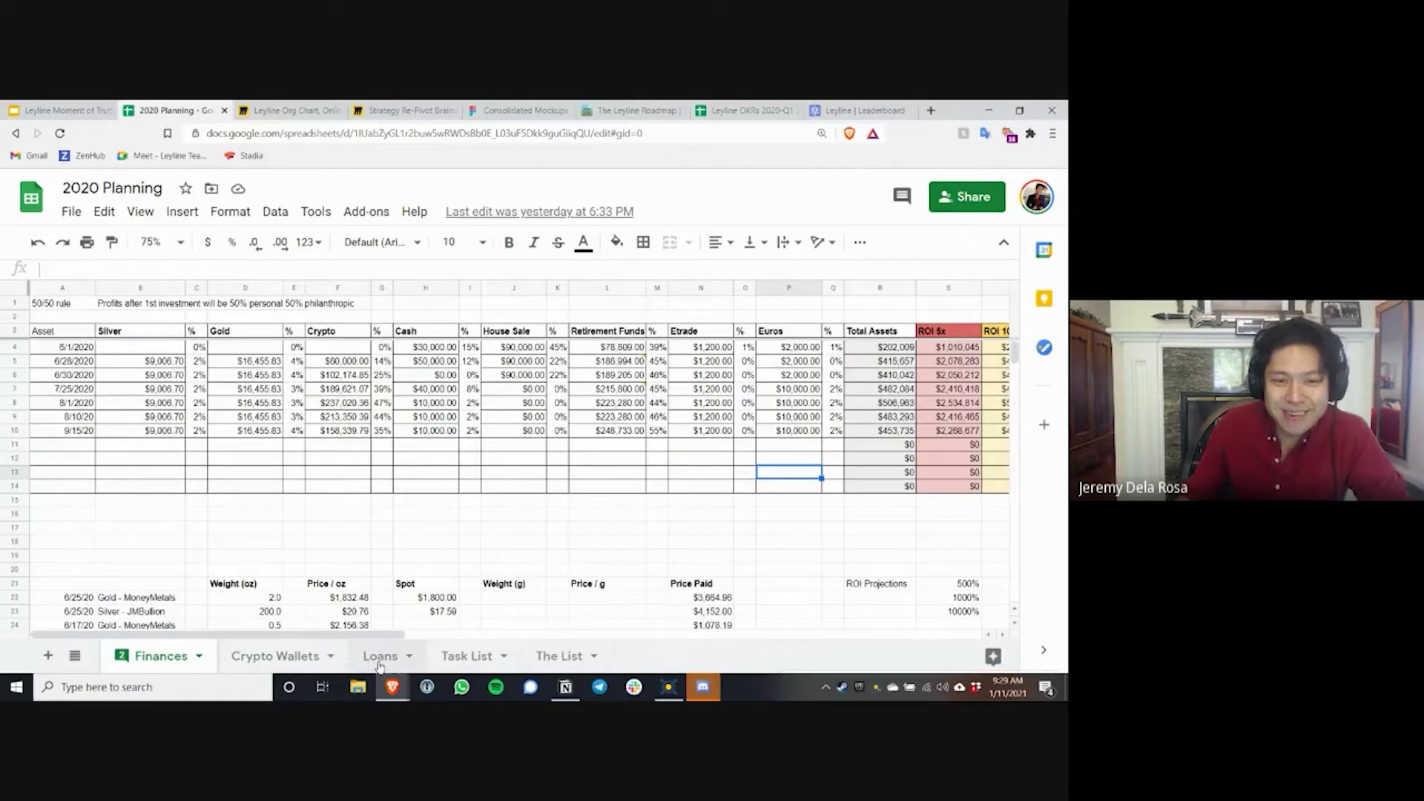
# Switch to the Leyline Moment of Truth presentation and open the spreadsheet linked from "Radical Transparency" on slide 10.
pyautogui.hotkey('ctrl', 'shift', 'Tab')
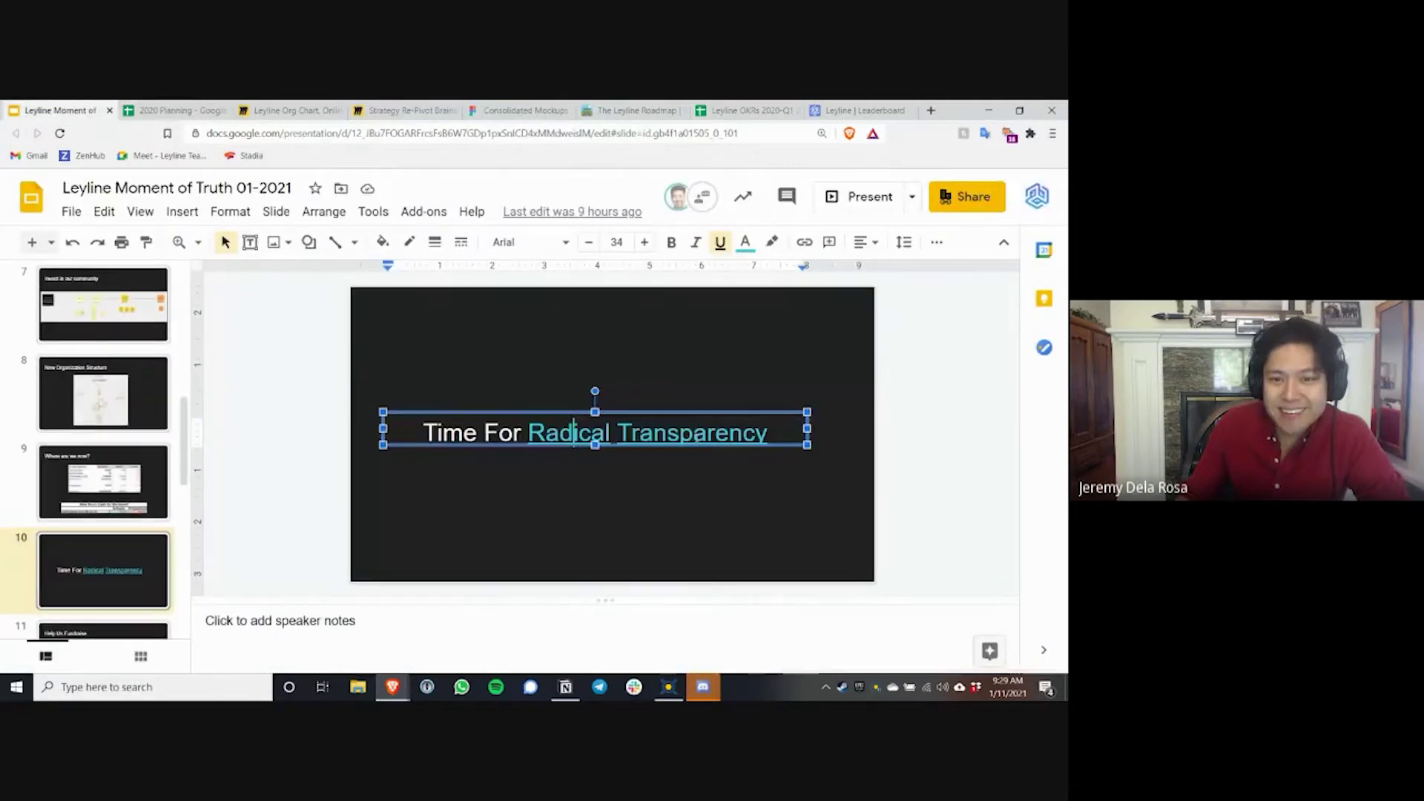
pyautogui.click(573, 430)
pyautogui.click(700, 466)
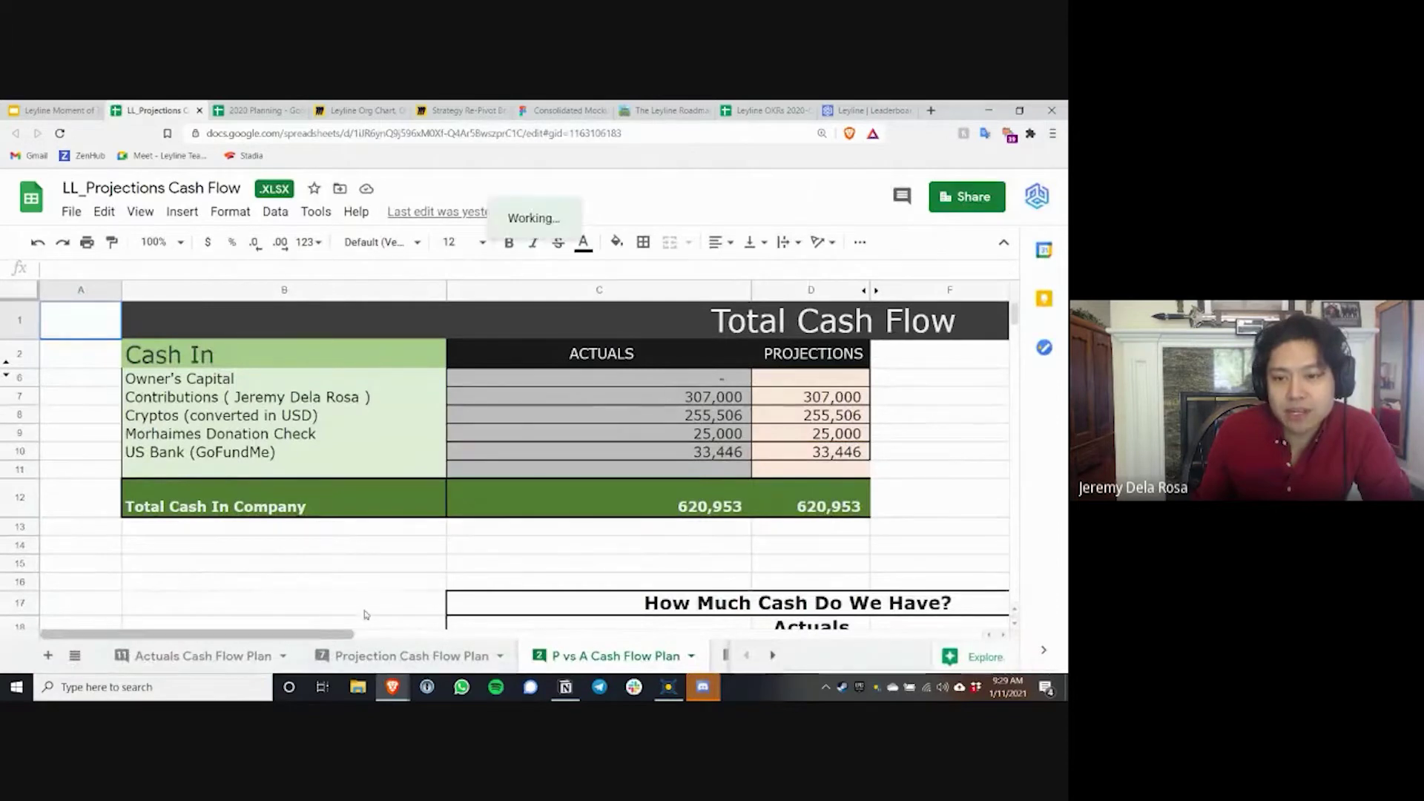
# Review the cash available as of 01/08 and the forthcoming January expenses in the P vs A Cash Flow Plan.
pyautogui.scroll(-3, 300, 431)
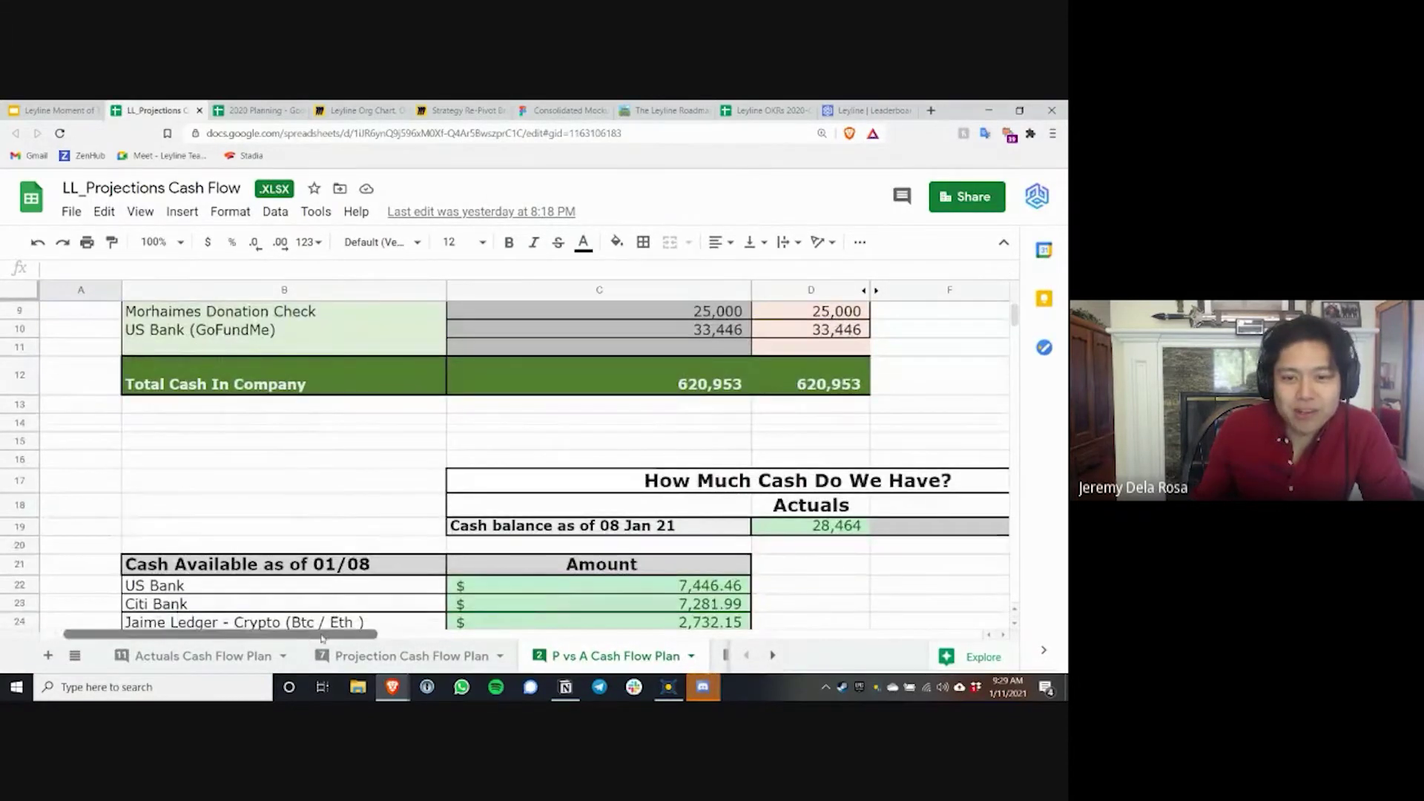
pyautogui.hscroll(2, 408, 643)
pyautogui.moveTo(403, 642)
pyautogui.mouseDown()
pyautogui.moveTo(438, 646)
pyautogui.moveTo(405, 644)
pyautogui.moveTo(438, 645)
pyautogui.moveTo(419, 645)
pyautogui.mouseUp()
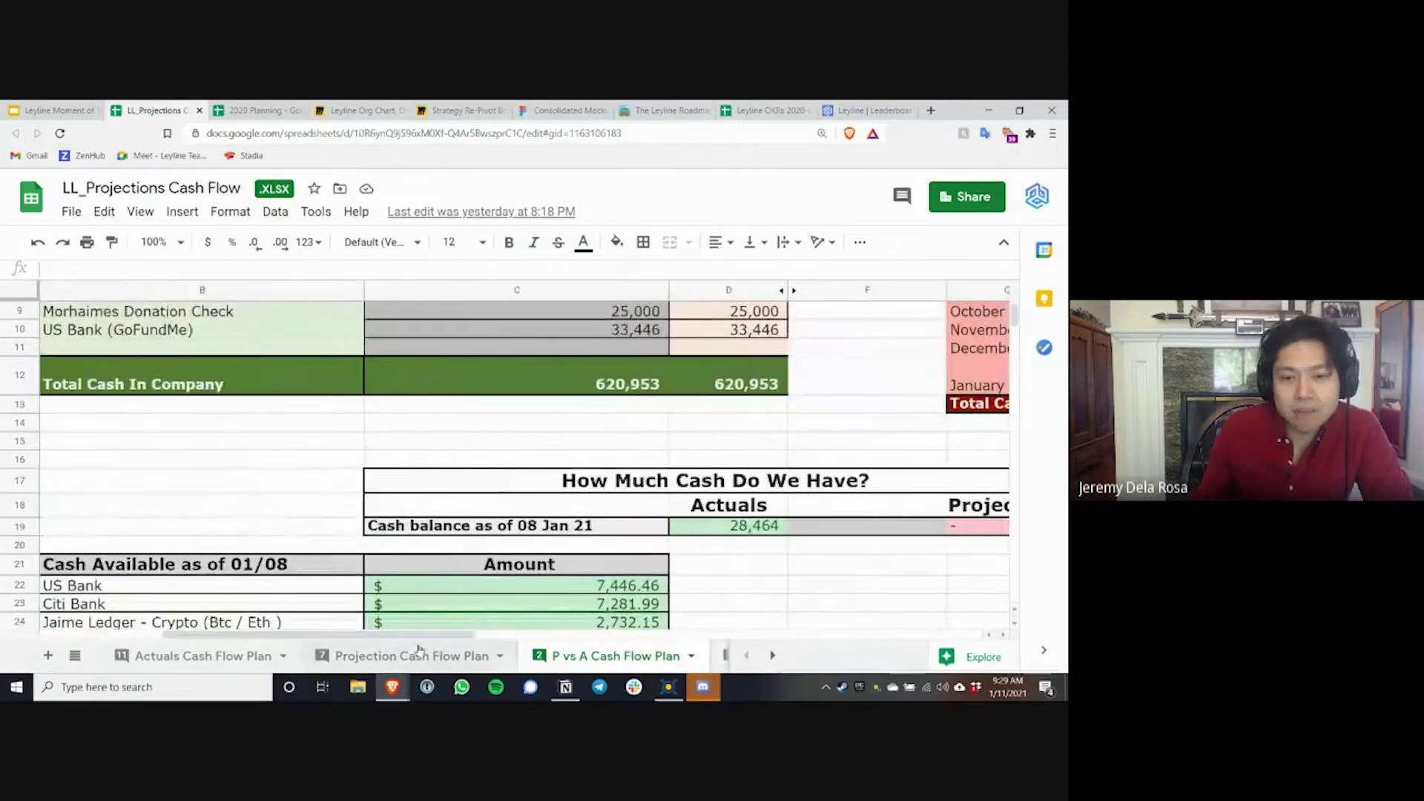
pyautogui.scroll(-4, 772, 581)
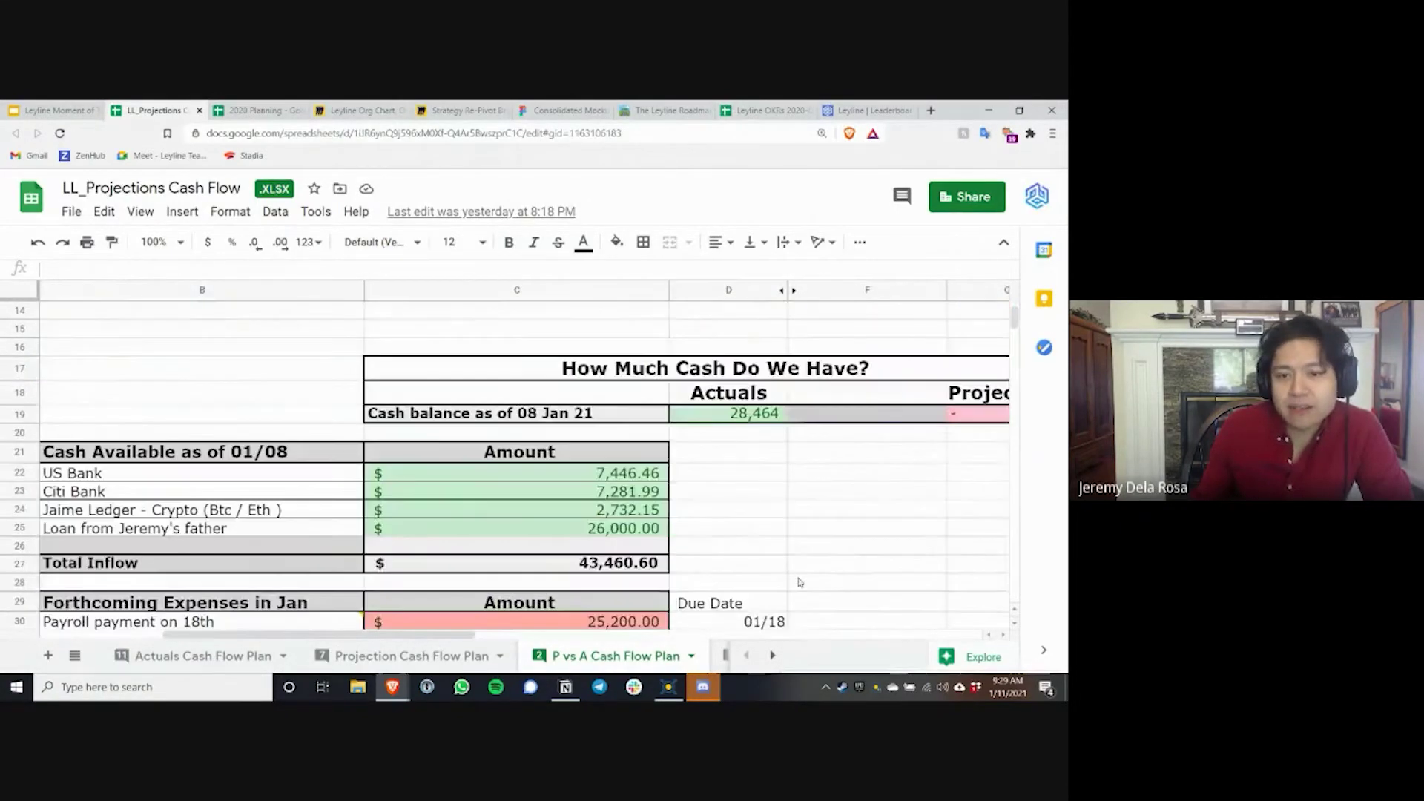
pyautogui.scroll(2, 862, 587)
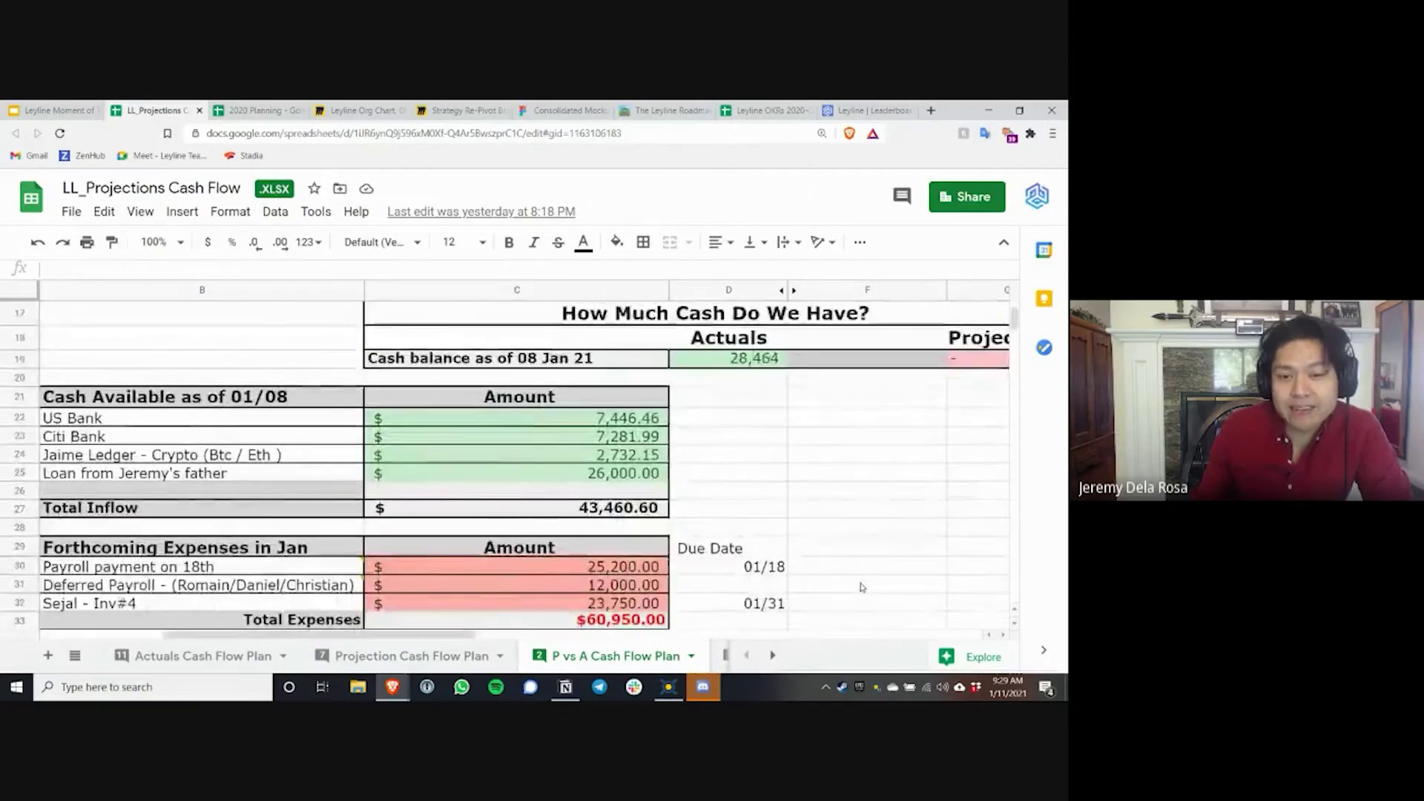
pyautogui.scroll(-2, 857, 597)
pyautogui.scroll(3, 851, 608)
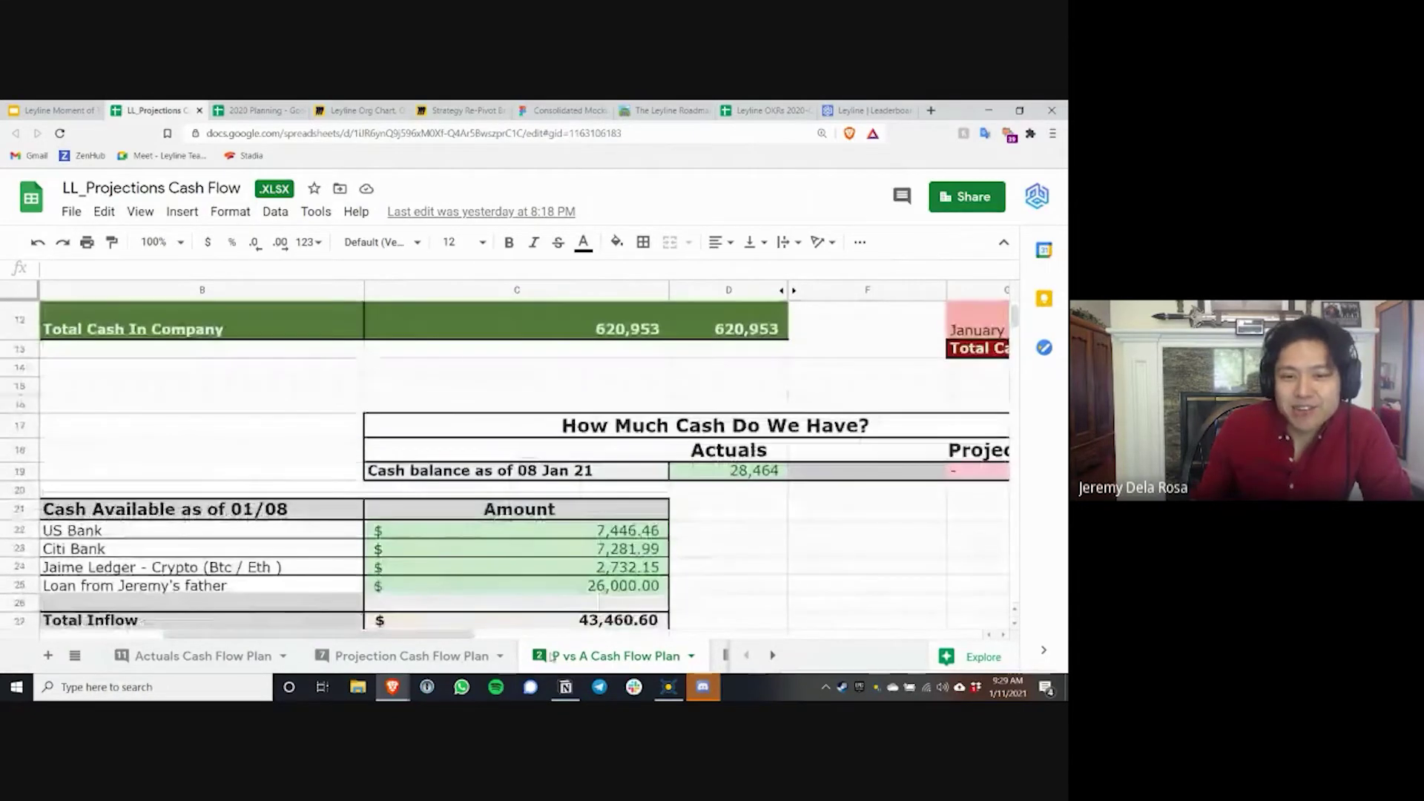
# Inspect the formula behind the projected cash balance as of 08 Jan 21 in the "How Much Cash Do We Have?" table.
pyautogui.moveTo(441, 632); pyautogui.dragTo(479, 629)
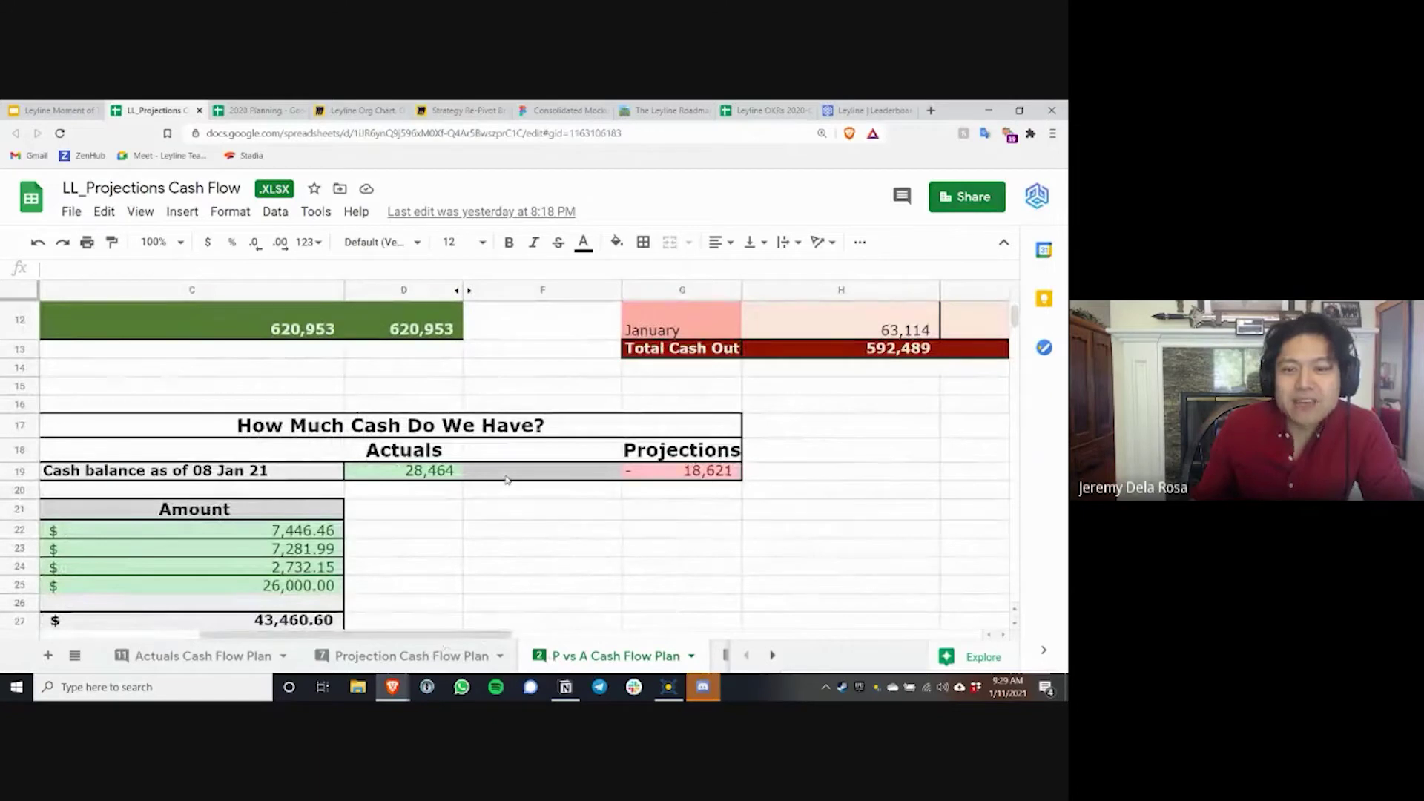
pyautogui.click(667, 473)
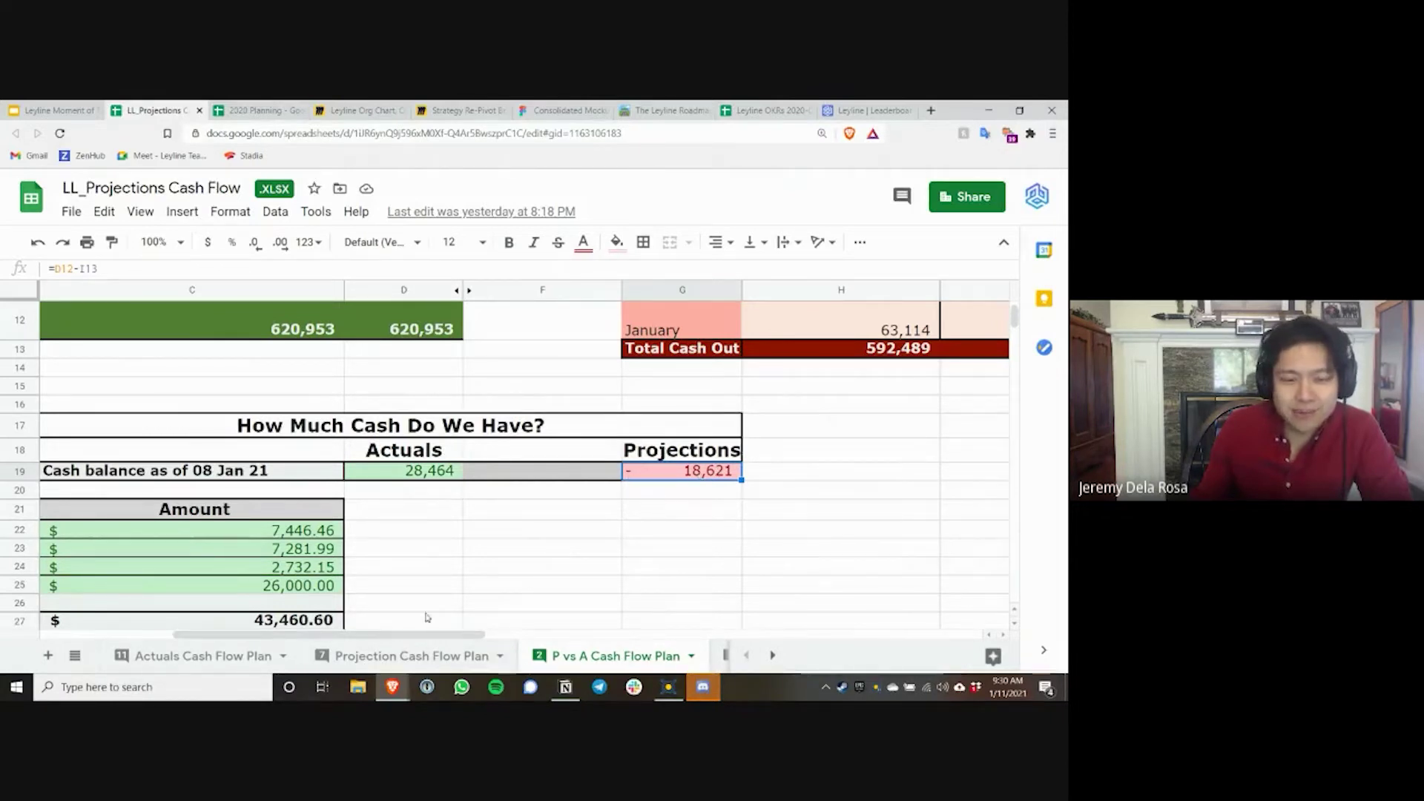
pyautogui.hscroll(-3, 401, 619)
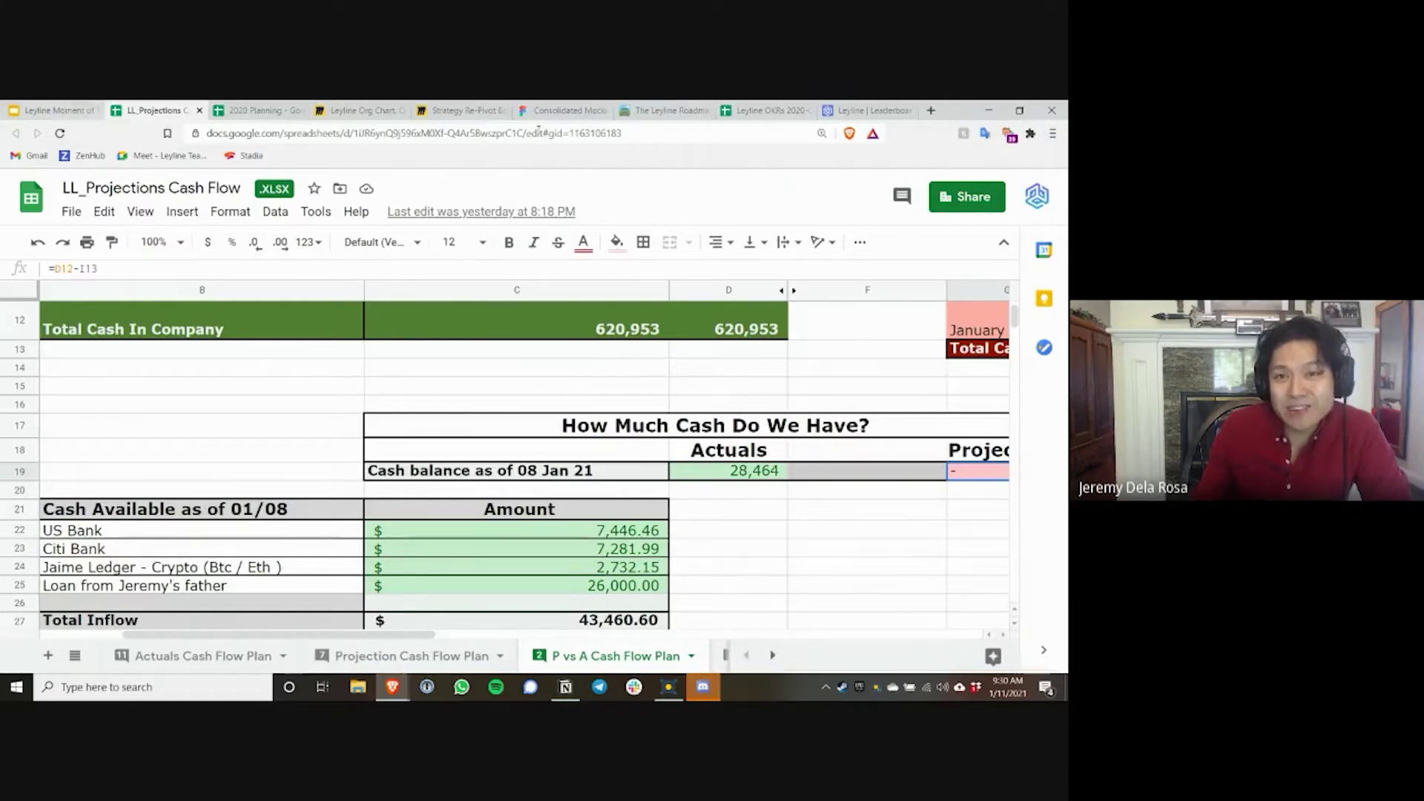
# Shrink the browser window to reveal the Meet call behind it and dismiss the Splinterlands notification.
pyautogui.doubleClick(955, 115)
pyautogui.moveTo(954, 120); pyautogui.dragTo(921, 118)
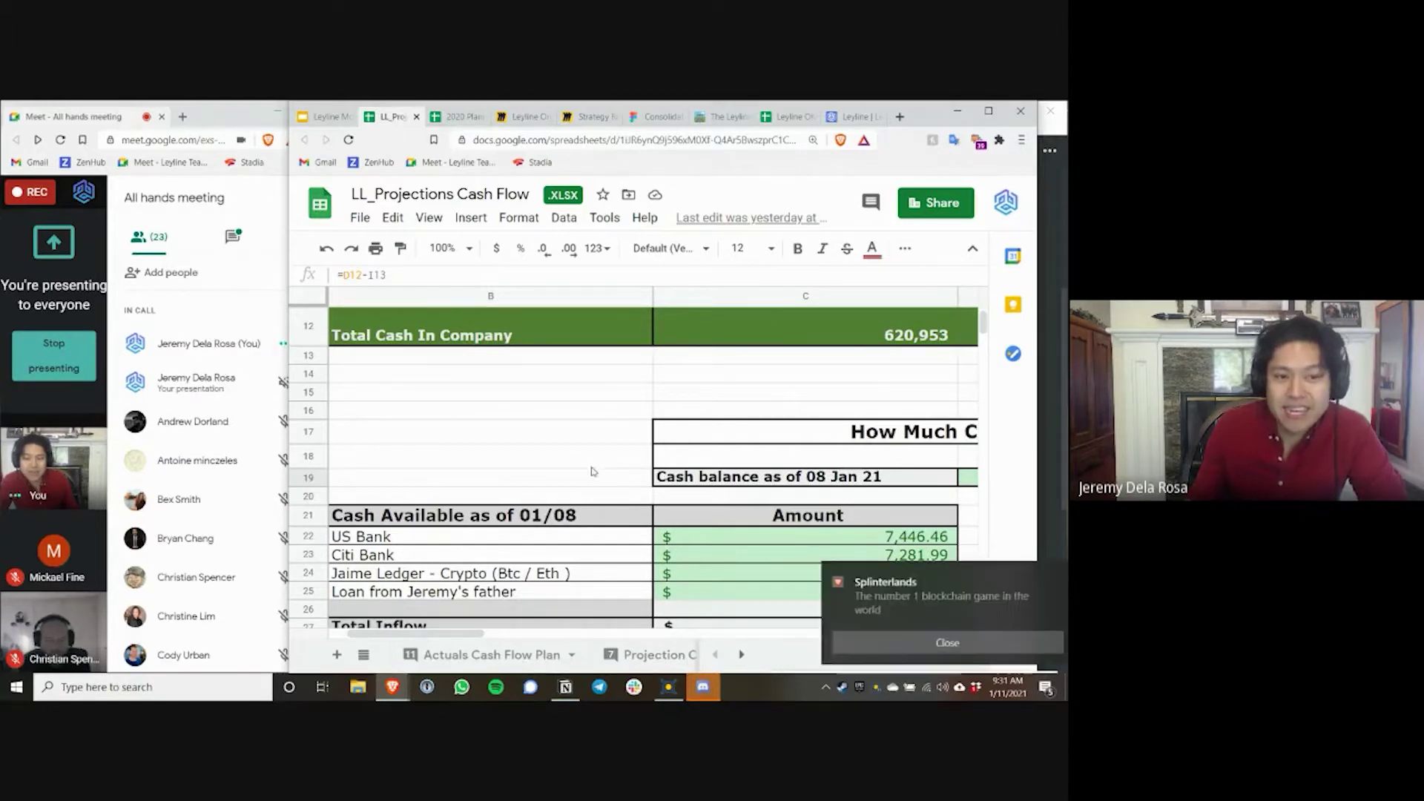
pyautogui.click(930, 643)
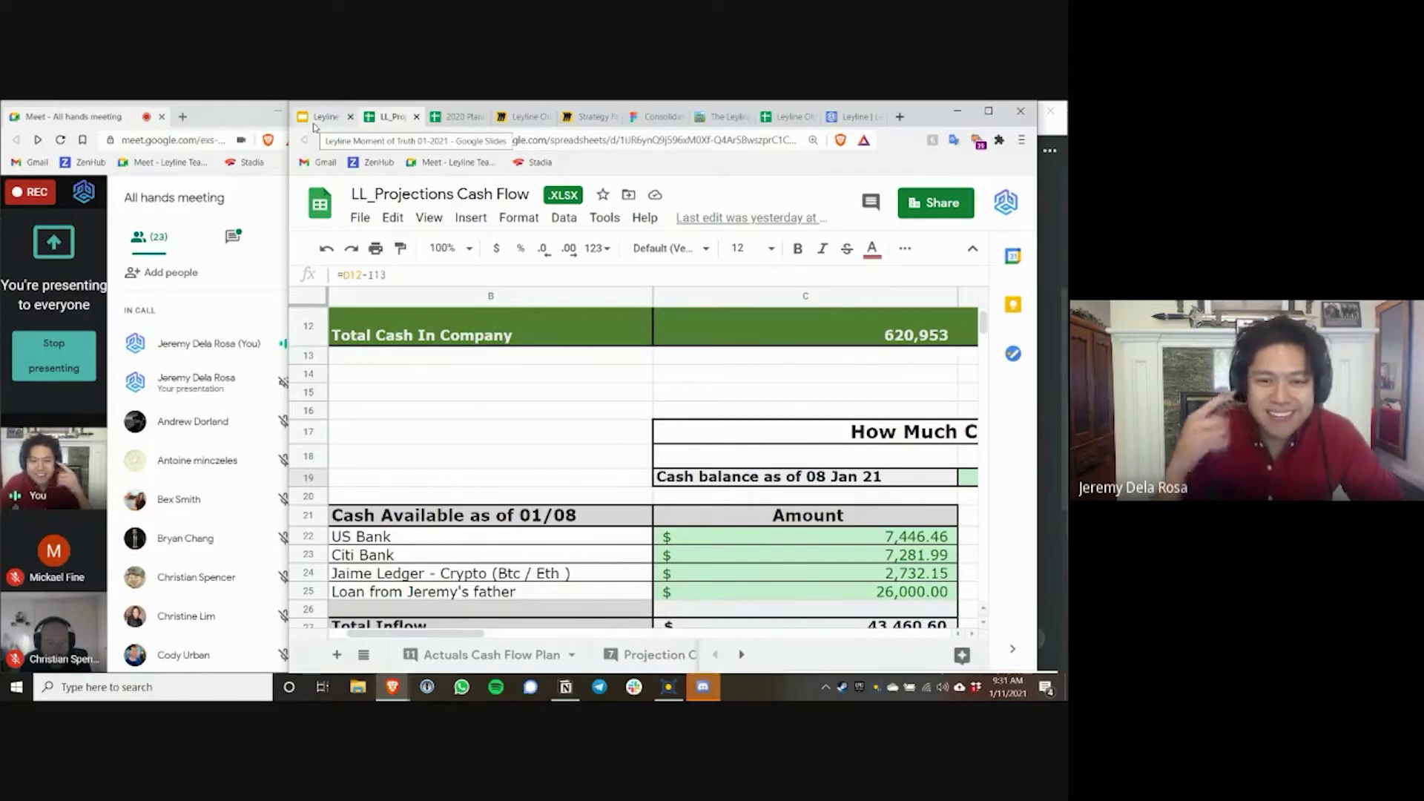
# Return to the Leyline Moment of Truth presentation, deselect slide 10's title text box, and bring slide 11's thumbnail into view.
pyautogui.click(315, 125)
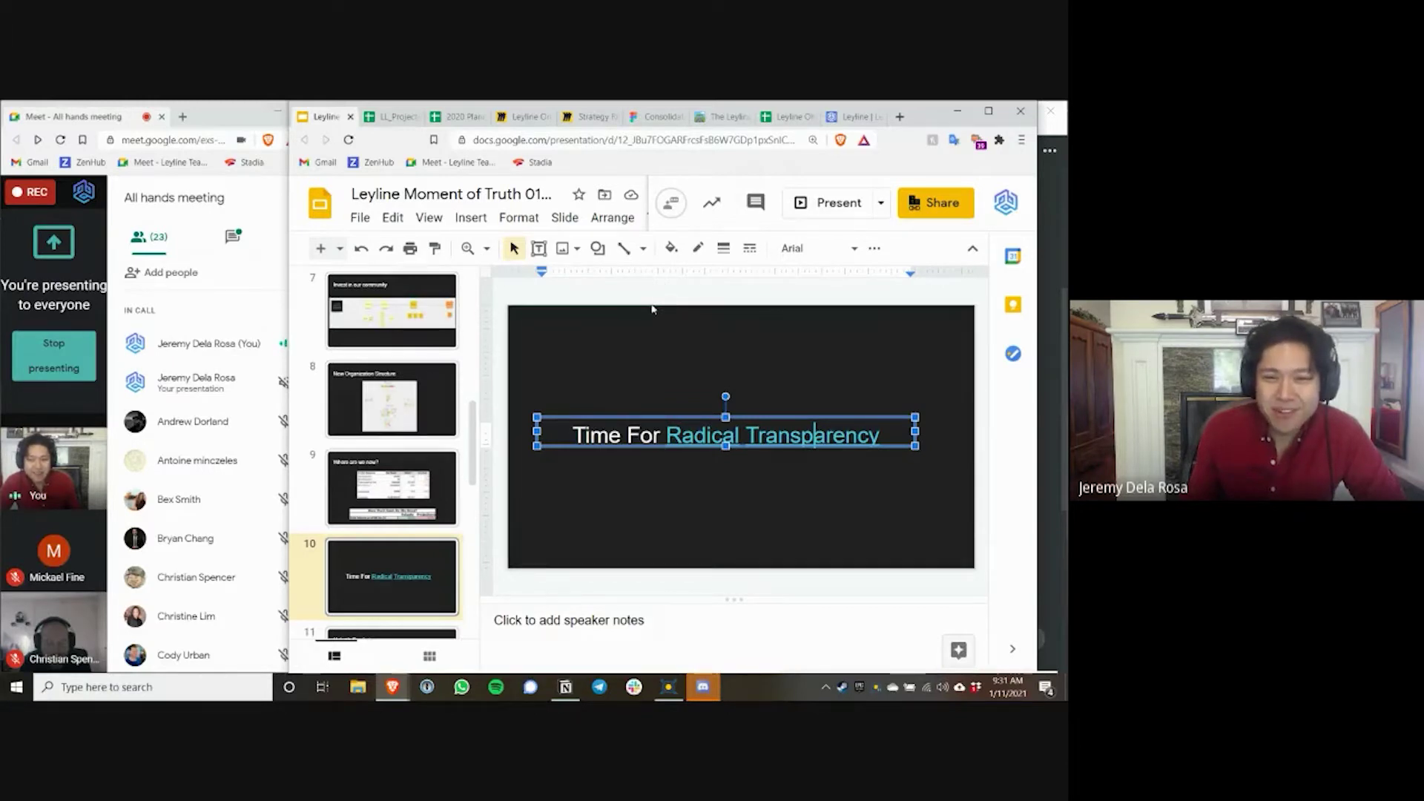
pyautogui.click(678, 322)
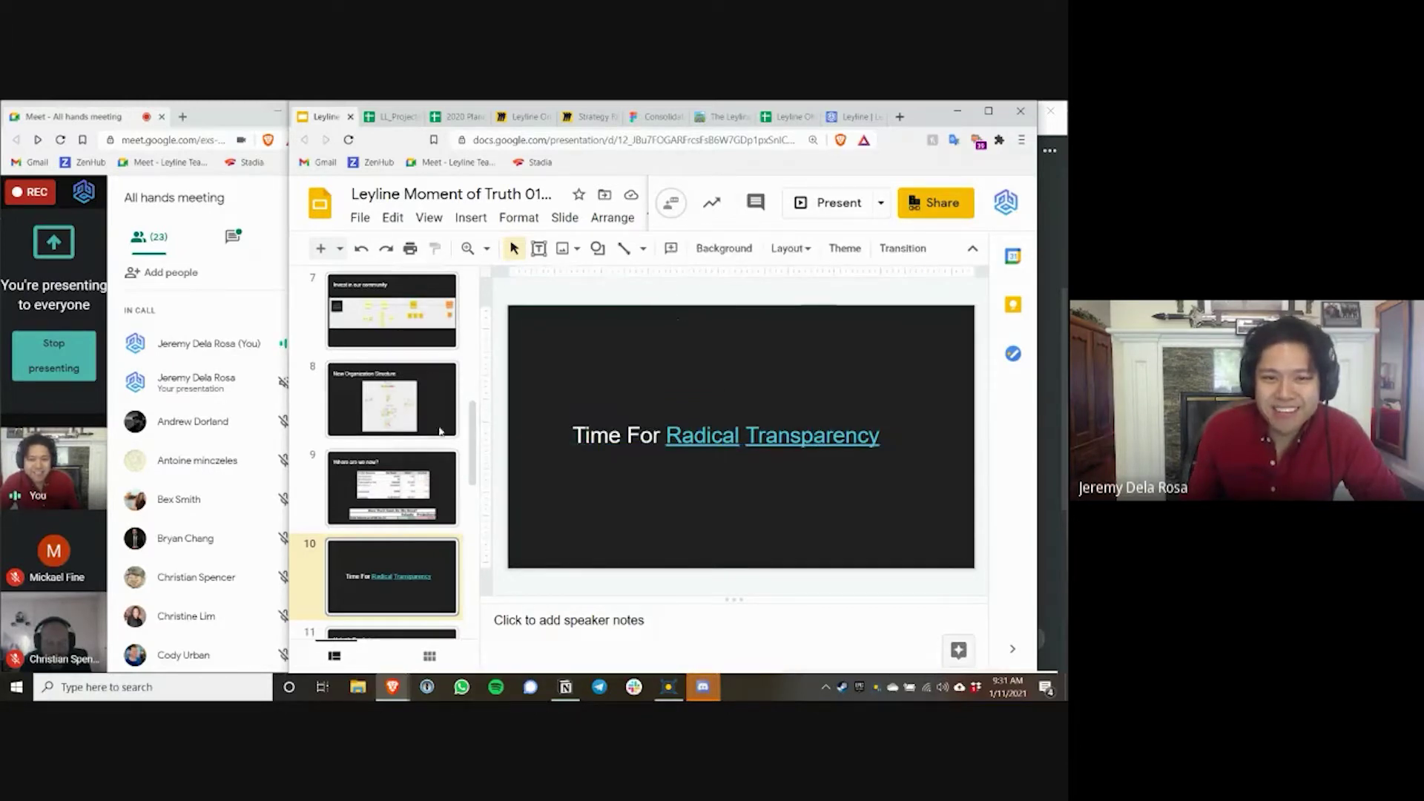
pyautogui.scroll(-3, 408, 515)
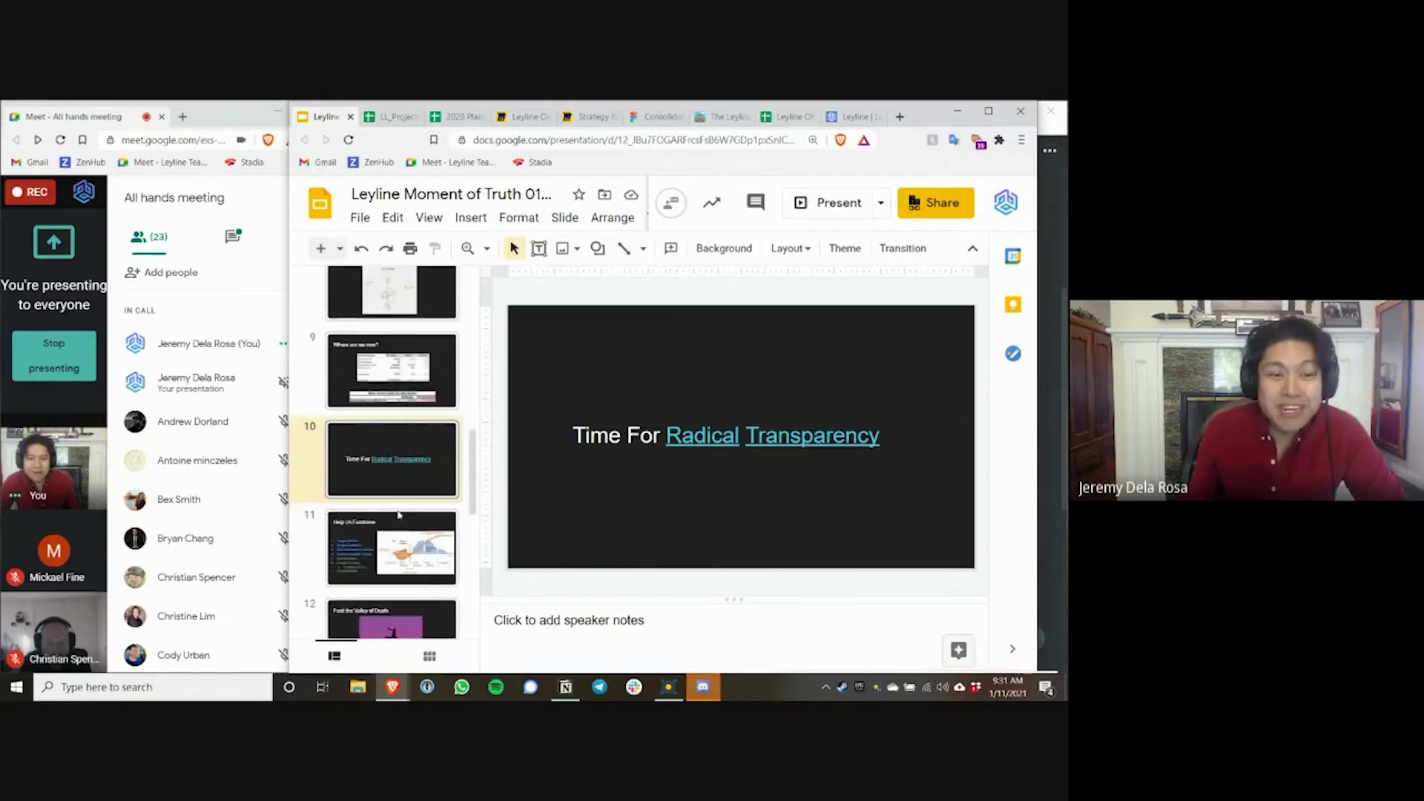